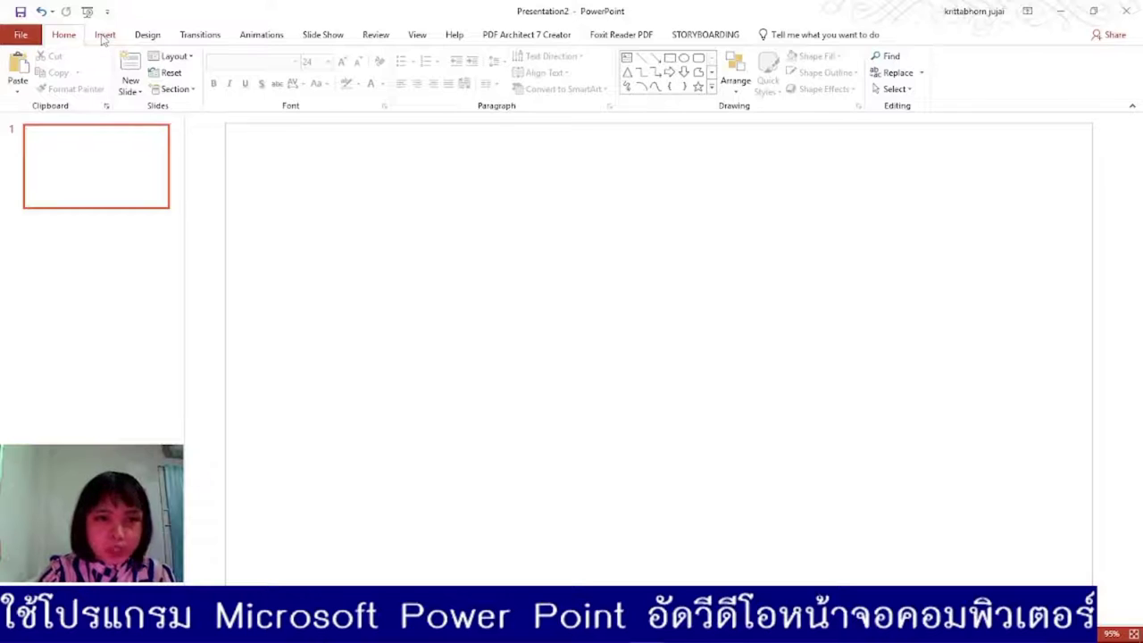
# Step: Start a new screen recording from the Media group on PowerPoint's Insert tab
pyautogui.click(104, 36)
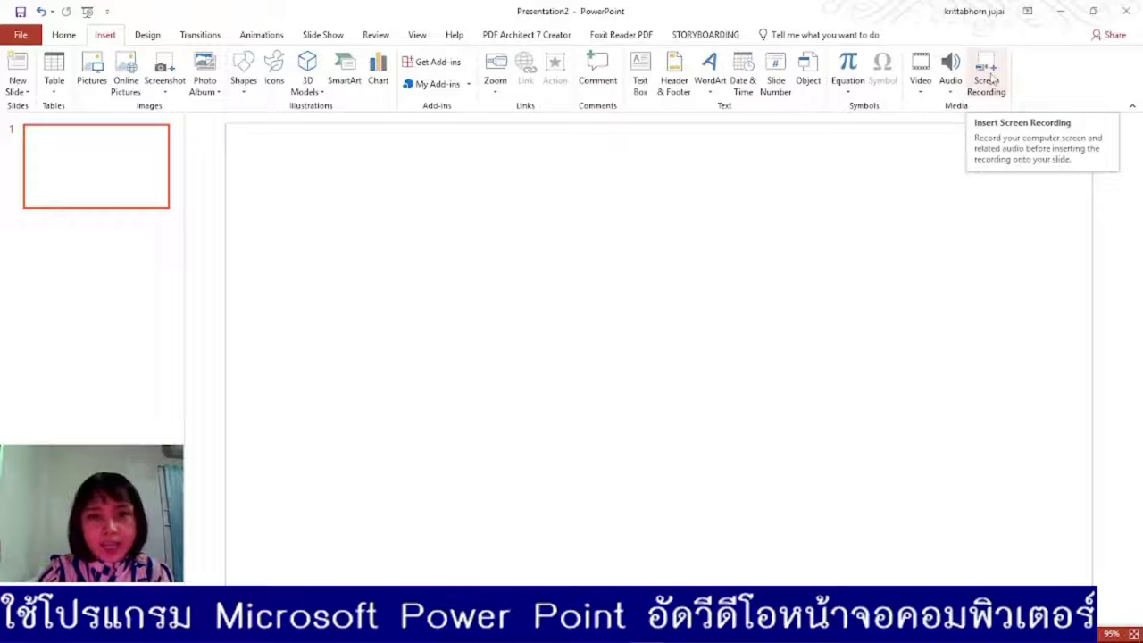
pyautogui.click(987, 78)
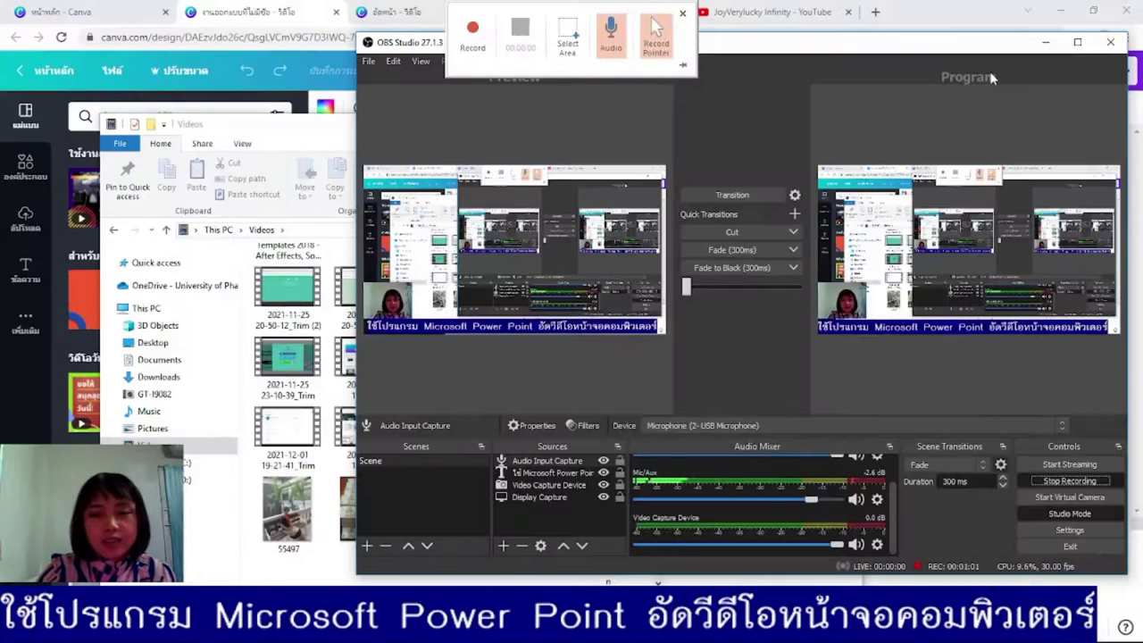
# Step: Minimize OBS Studio and the Videos folder window, then close Canva's blank design tab
pyautogui.click(1045, 42)
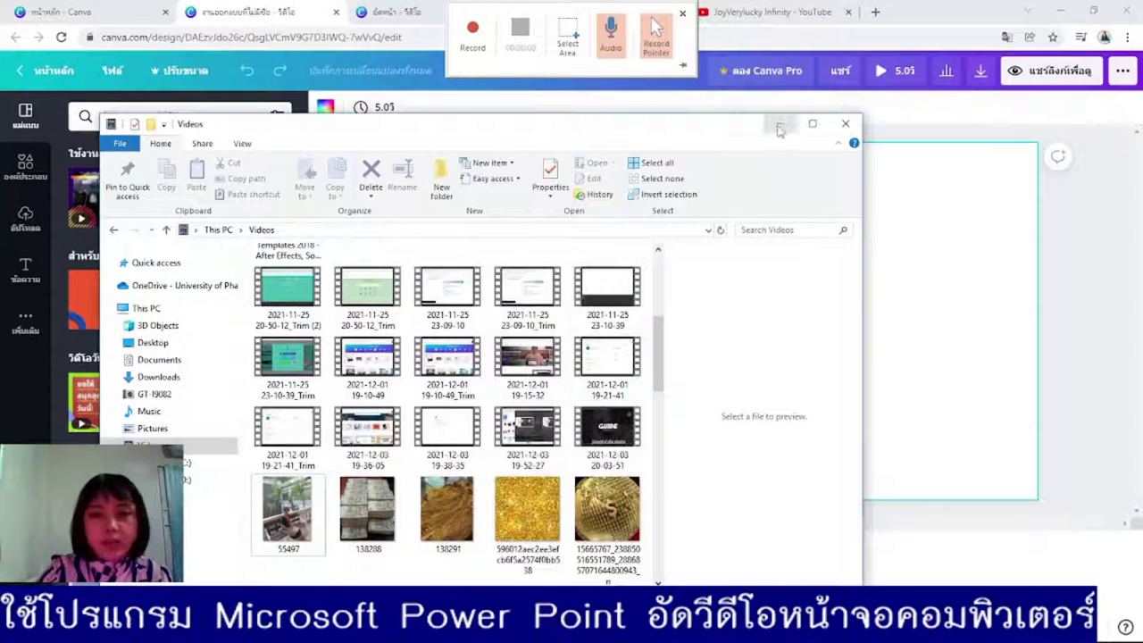
pyautogui.click(779, 126)
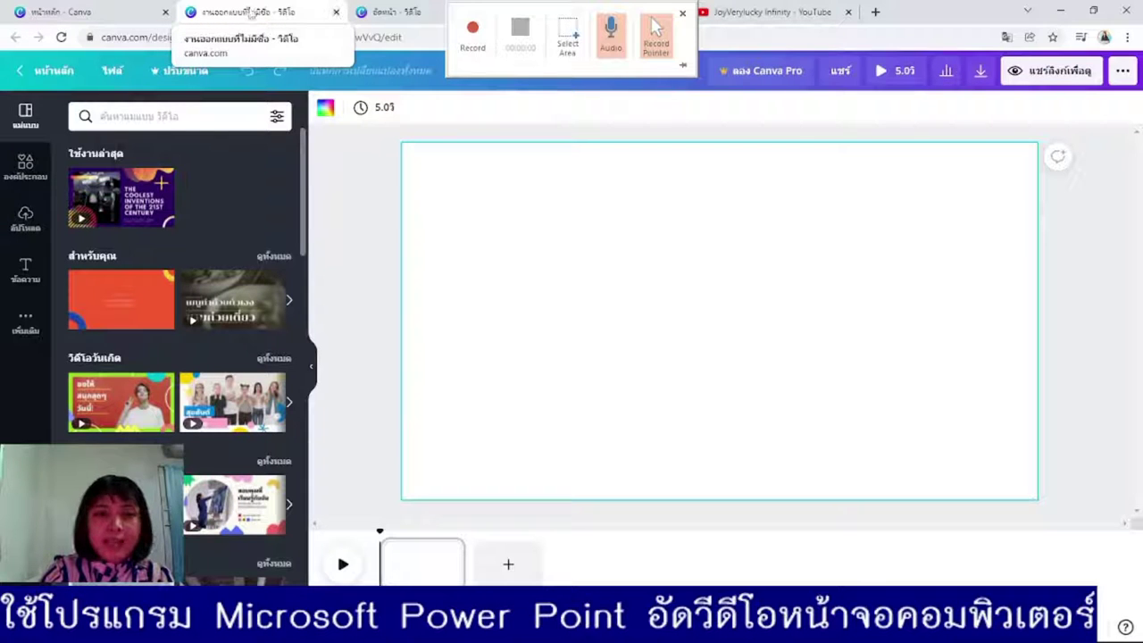
pyautogui.click(336, 13)
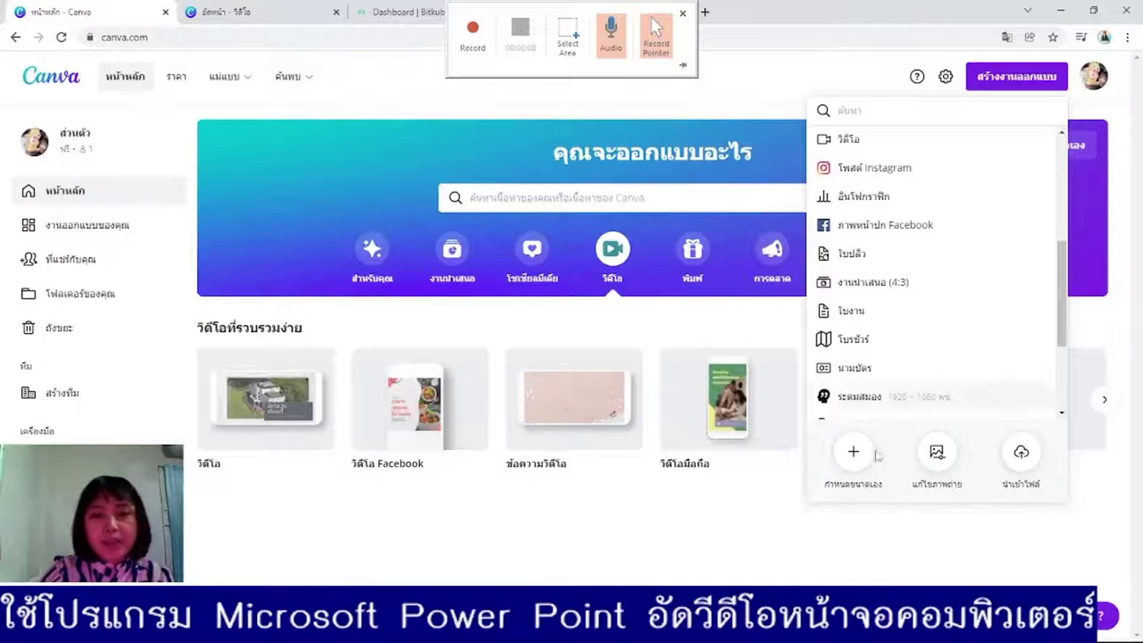
# Step: Start capturing the screen, then open Canva's Create a design list and scroll through it
pyautogui.click(1091, 117)
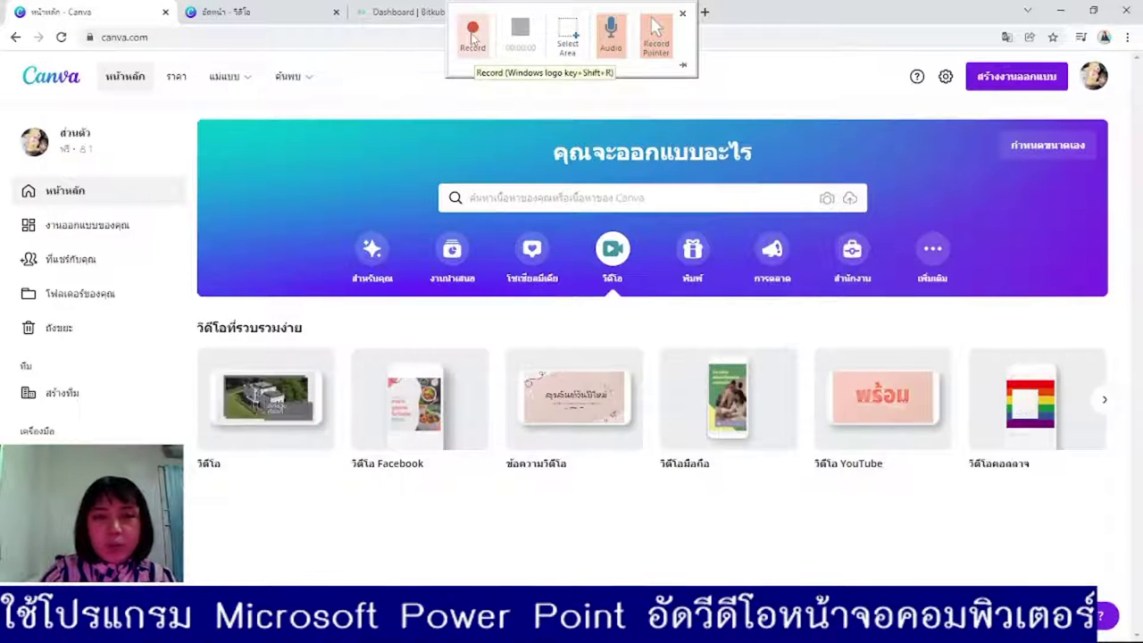
pyautogui.click(472, 36)
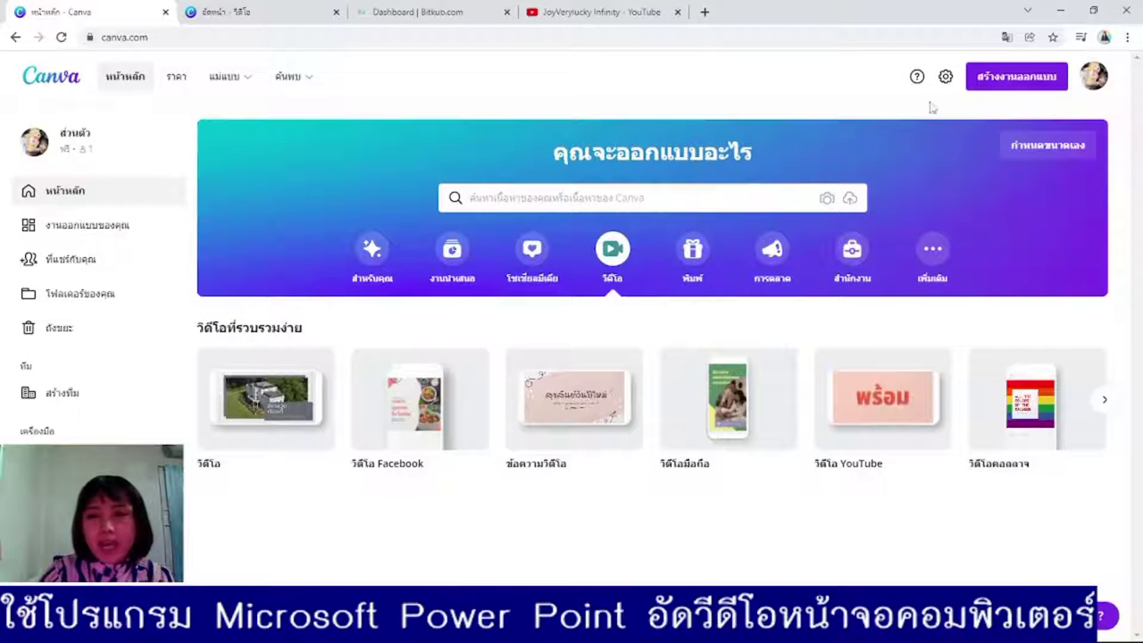
pyautogui.click(1013, 83)
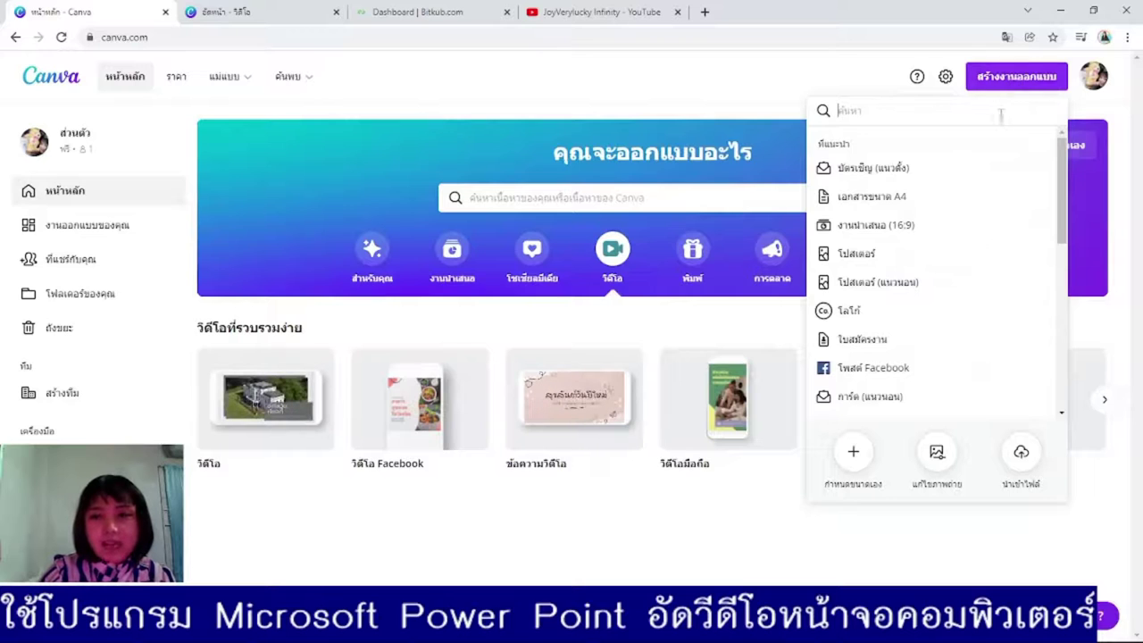
pyautogui.scroll(-2, 951, 302)
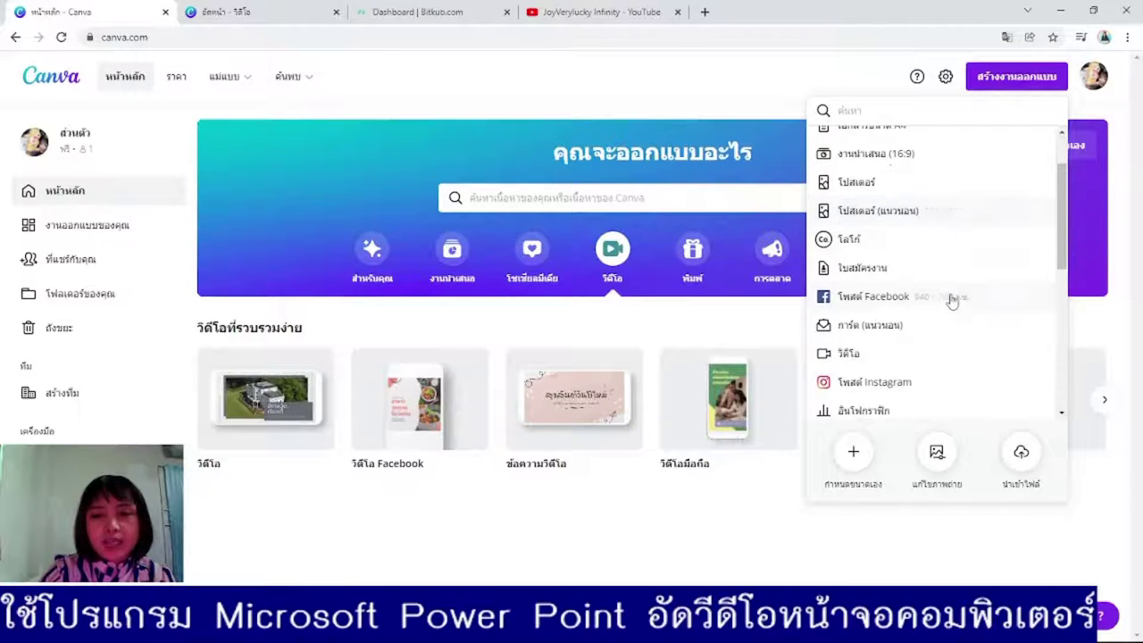
# Step: Choose Custom size in Canva's design list, stop the recording, and return to PowerPoint
pyautogui.click(854, 458)
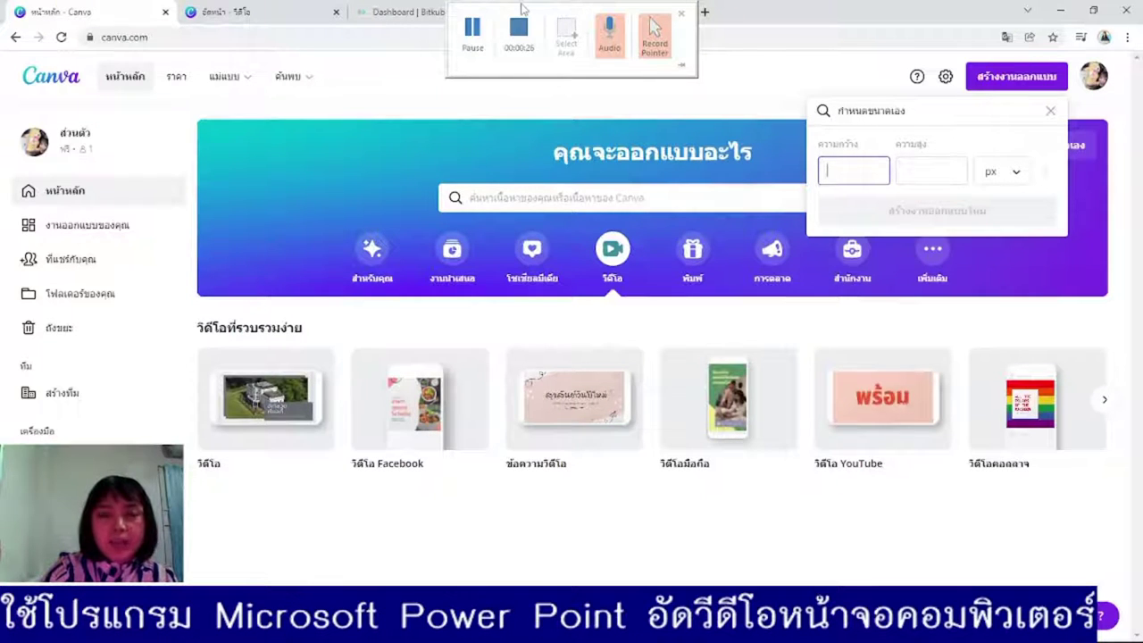
pyautogui.click(518, 32)
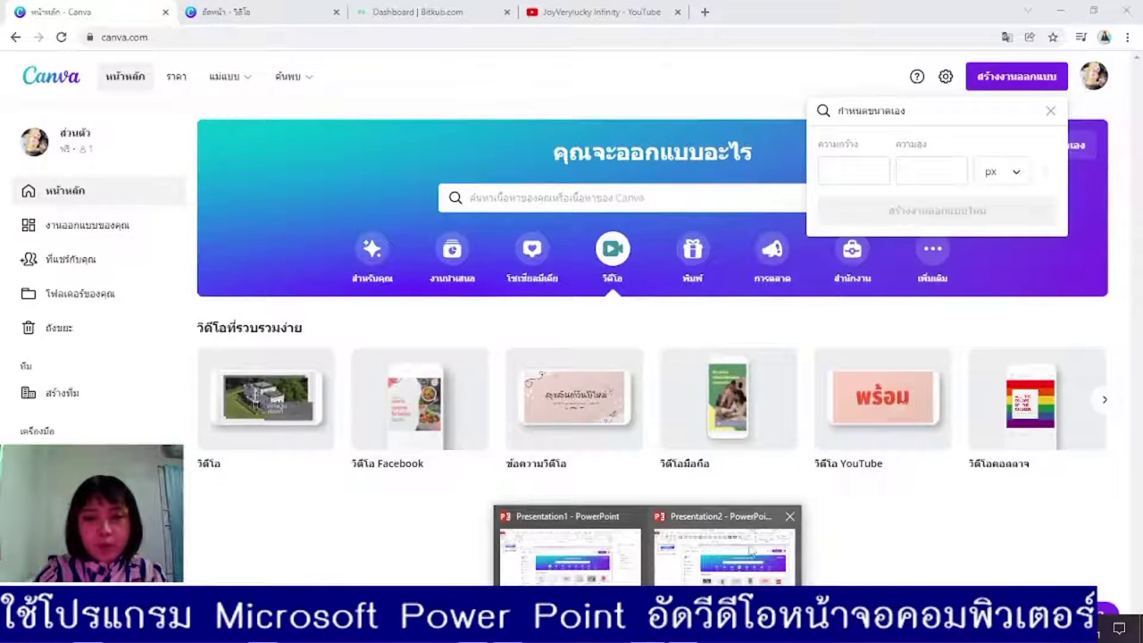
pyautogui.click(741, 561)
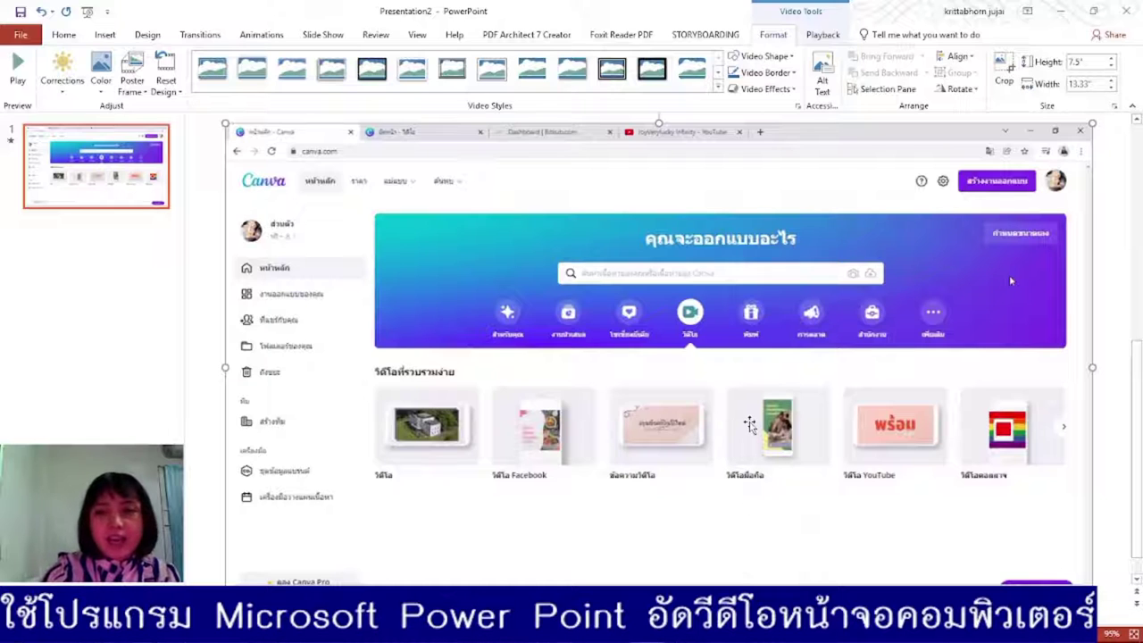
# Step: Shift the recorded video slightly up-left on the slide, then preview it and jump ahead in playback
pyautogui.moveTo(605, 342)
pyautogui.mouseDown()
pyautogui.moveTo(516, 283)
pyautogui.moveTo(554, 278)
pyautogui.mouseUp()
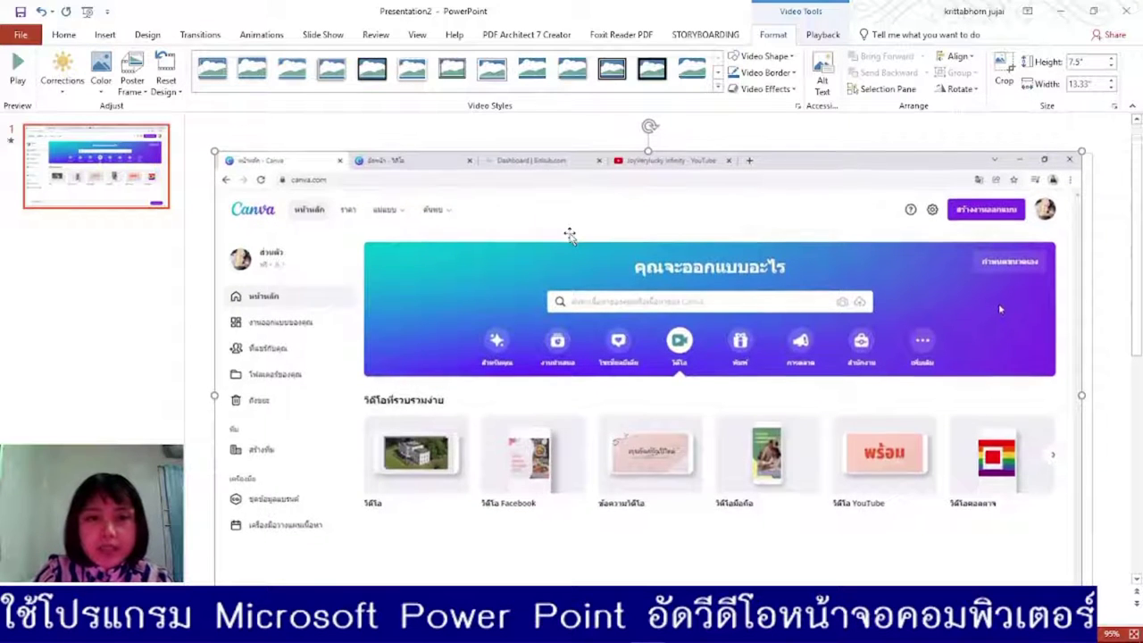
pyautogui.moveTo(570, 239); pyautogui.dragTo(570, 232)
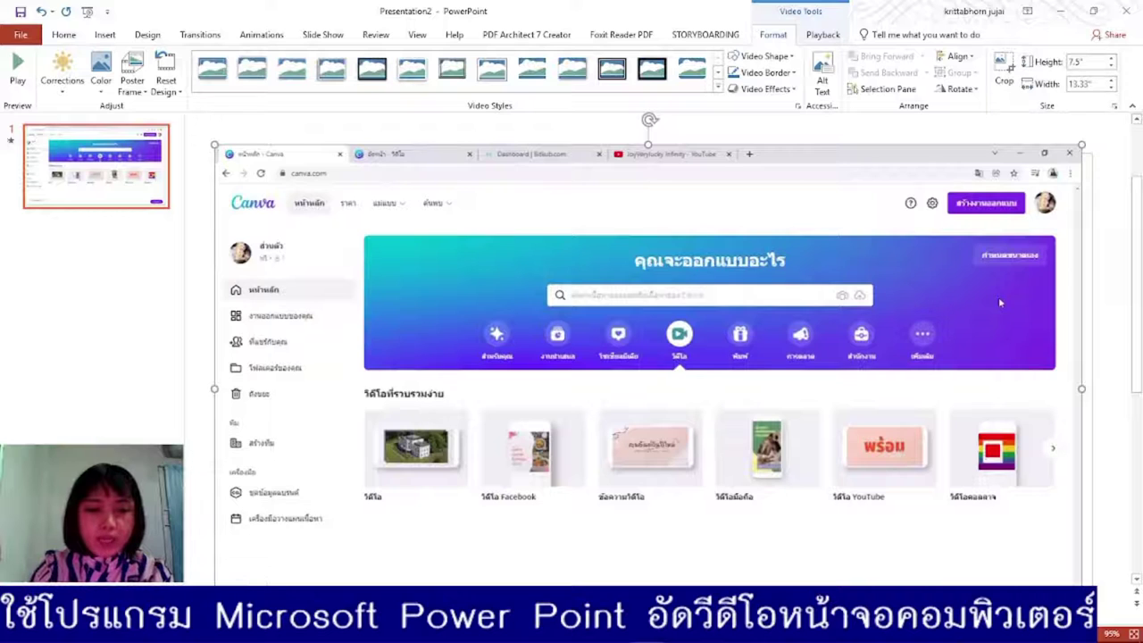
pyautogui.hotkey('alt', 'p')
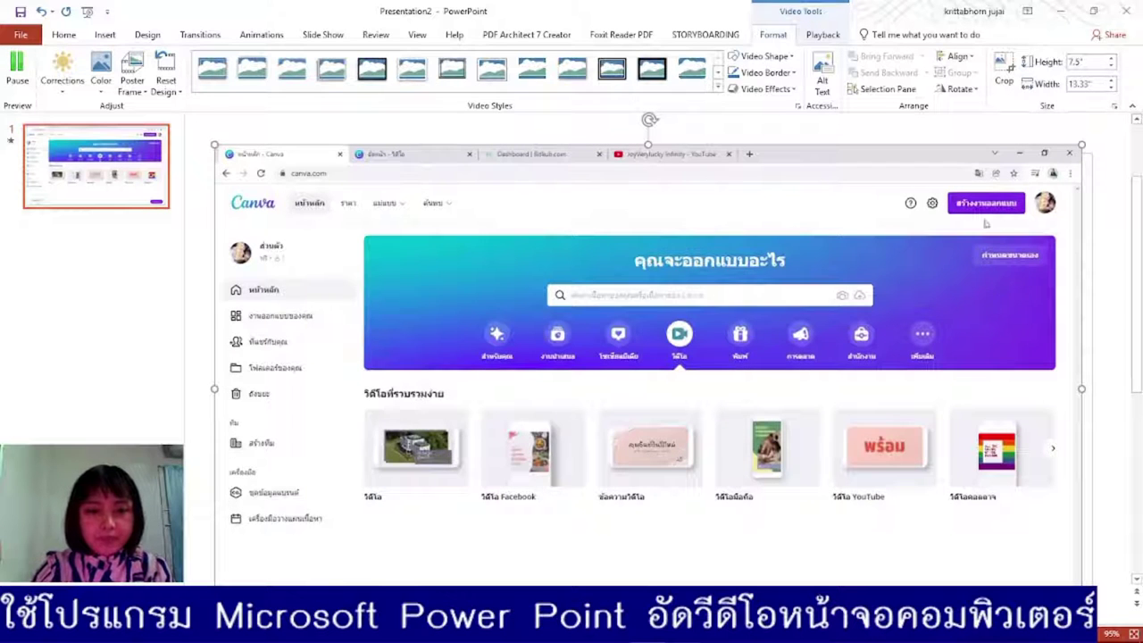
pyautogui.hotkey('alt', 'p')
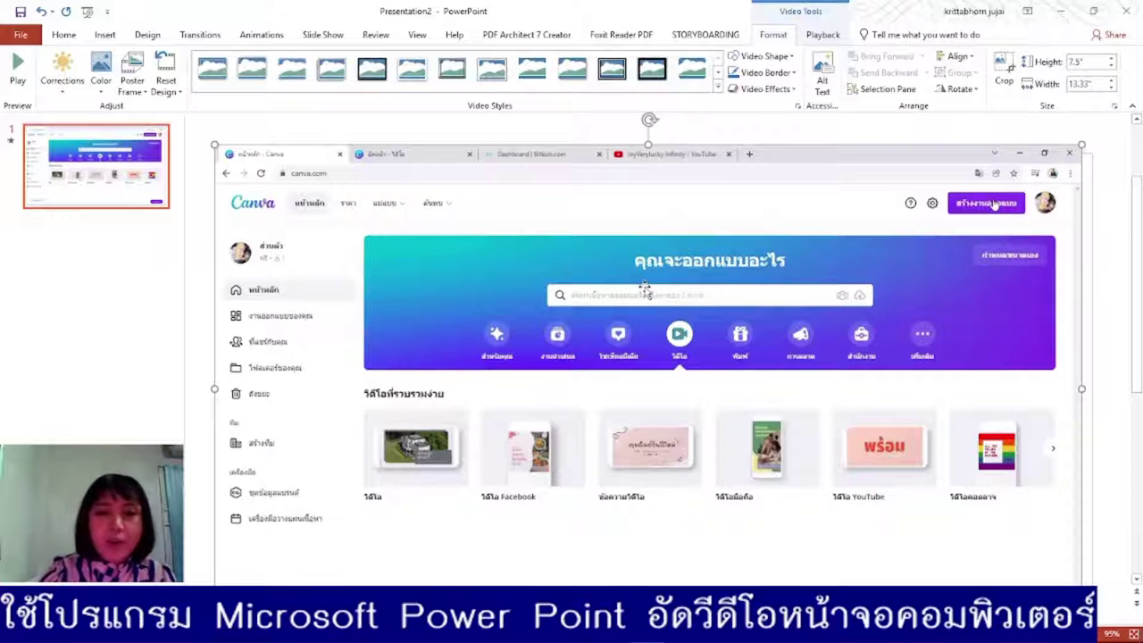
pyautogui.scroll(-1, 692, 297)
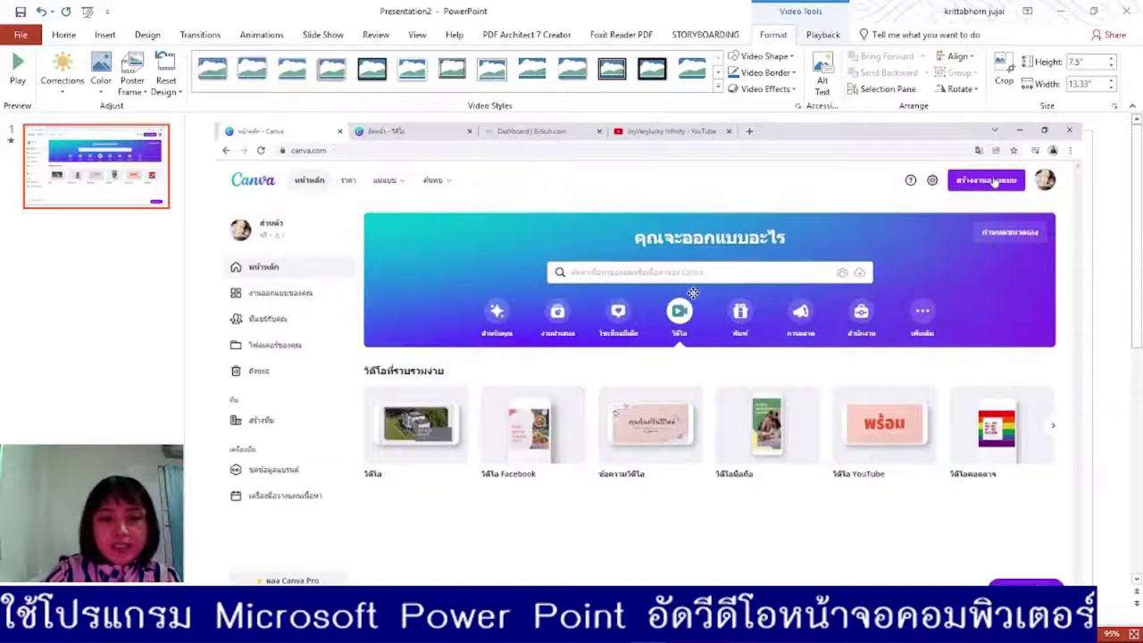
pyautogui.click(692, 293)
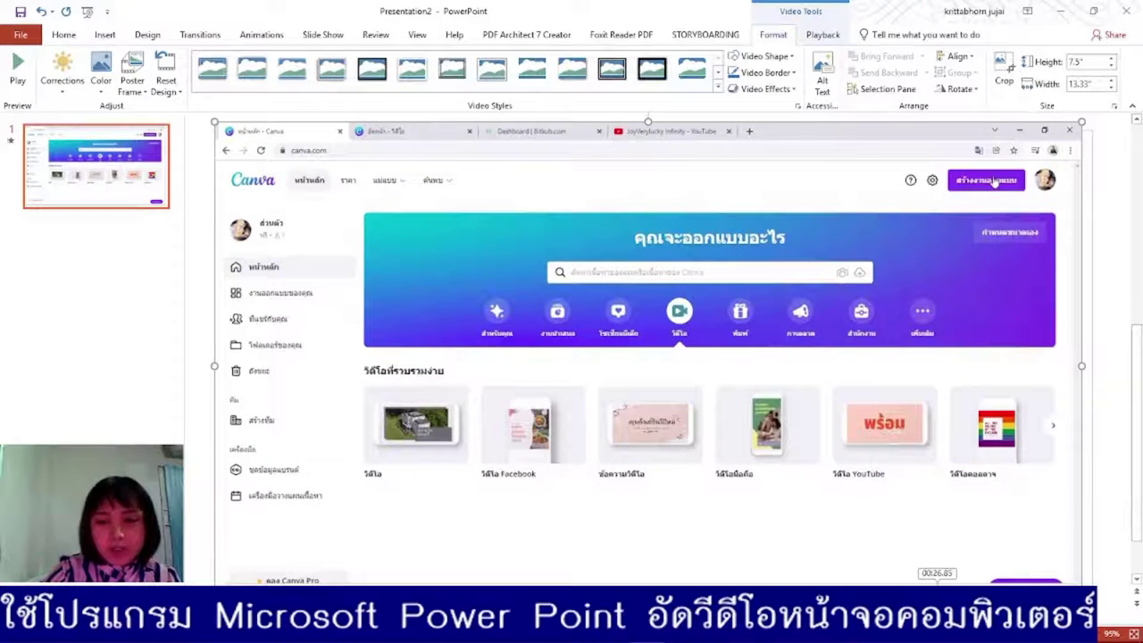
pyautogui.click(937, 591)
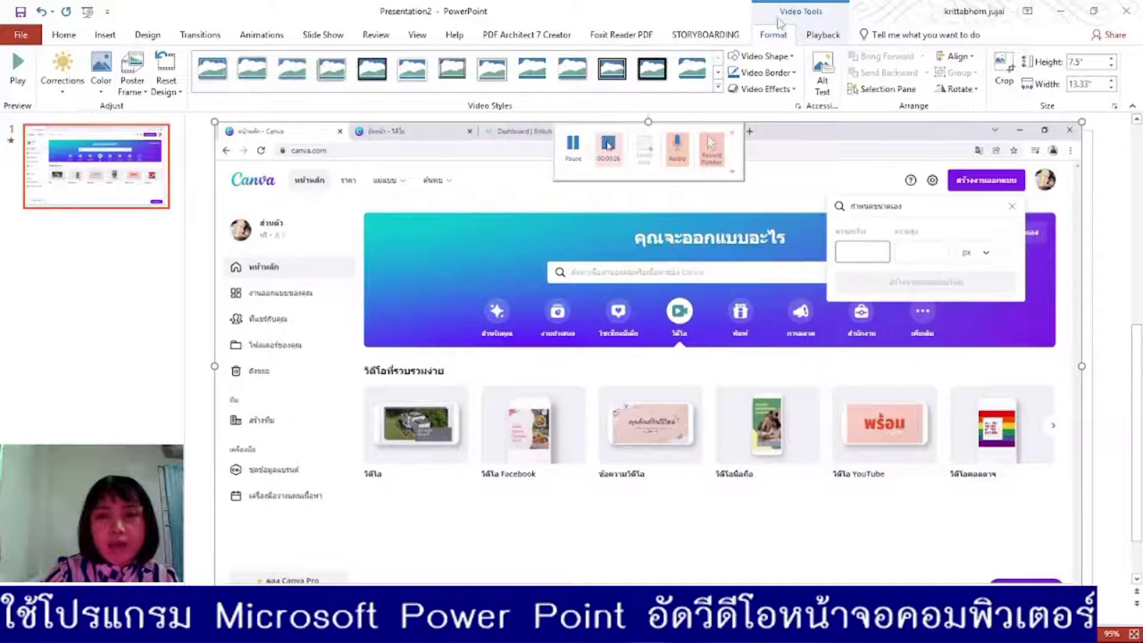
# Step: Trim the slide's video in Trim Video so it ends at 00:12.113 instead of 00:13.040
pyautogui.click(822, 36)
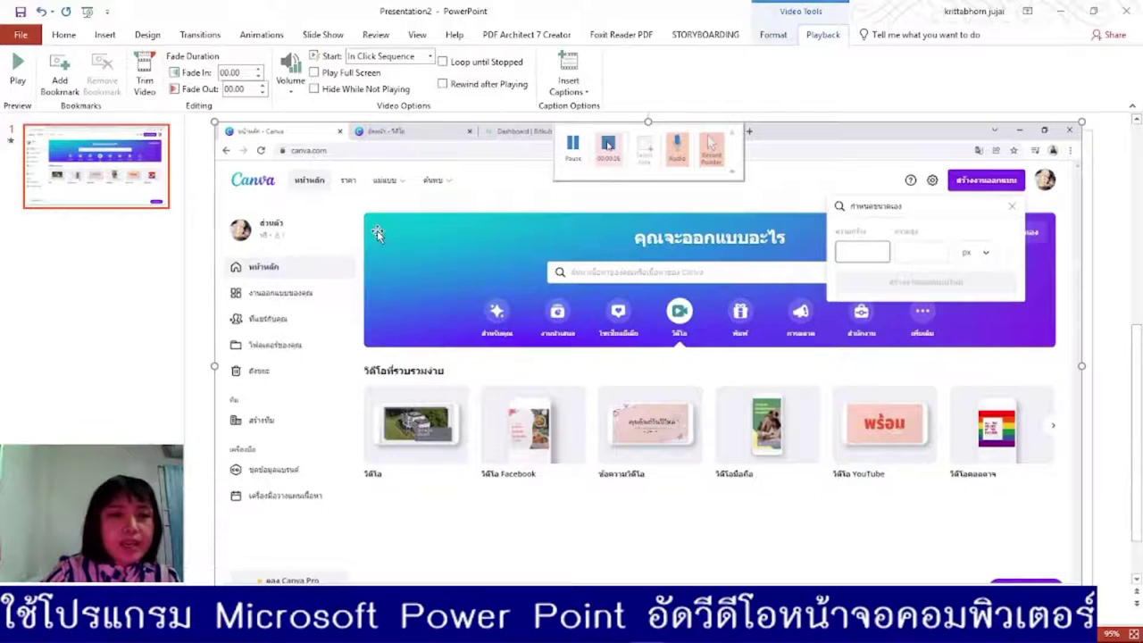
pyautogui.click(145, 73)
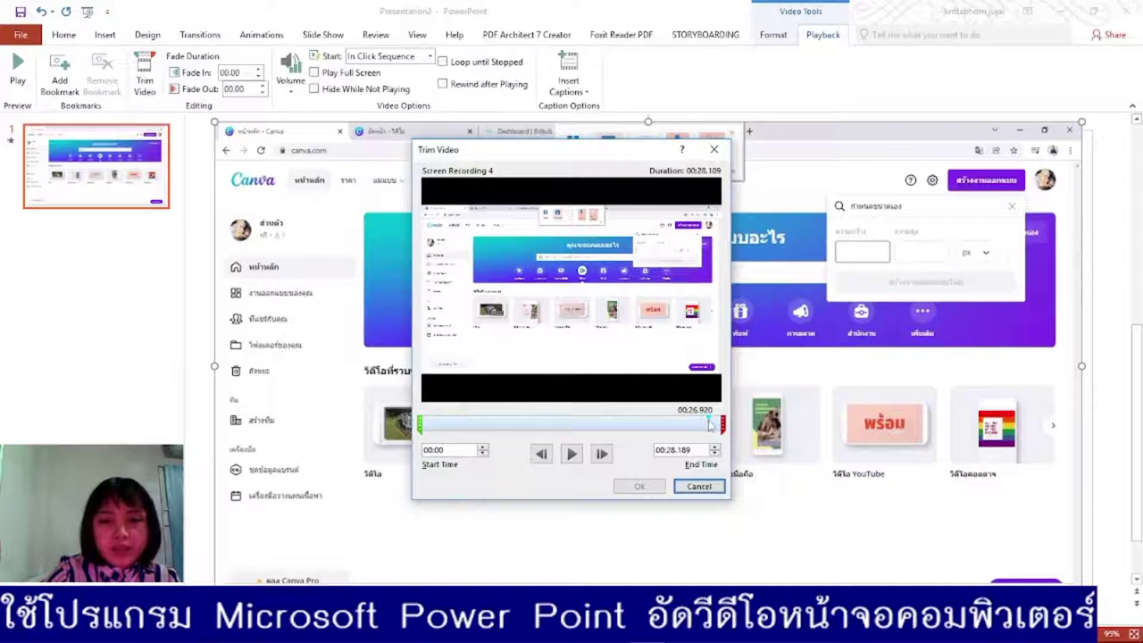
pyautogui.moveTo(712, 425)
pyautogui.mouseDown()
pyautogui.moveTo(457, 425)
pyautogui.moveTo(595, 424)
pyautogui.mouseUp()
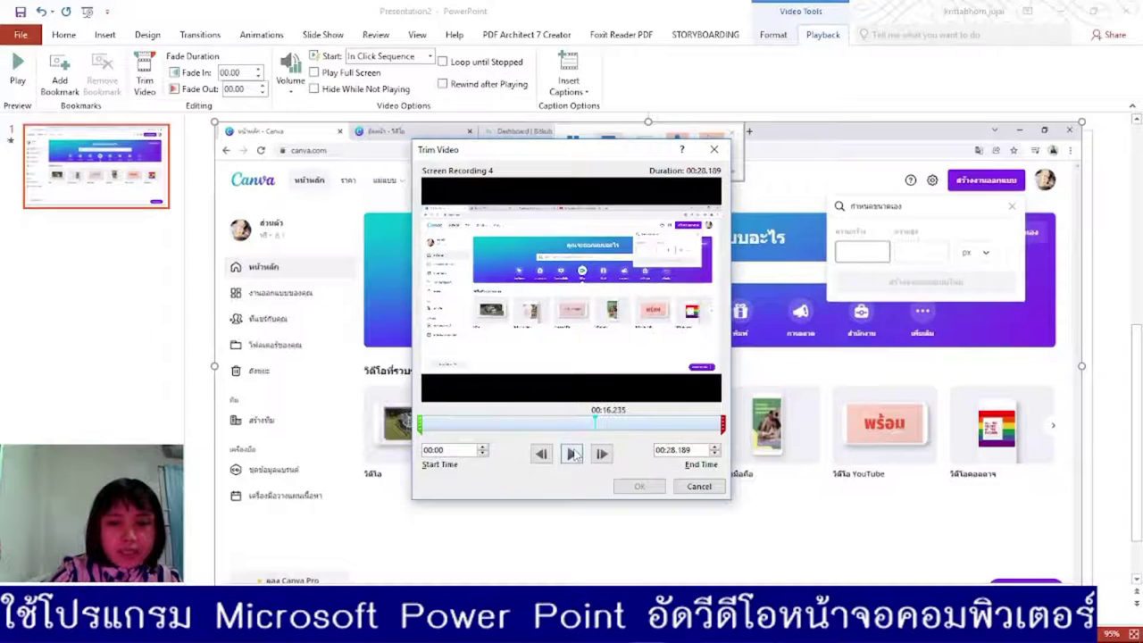
pyautogui.click(573, 453)
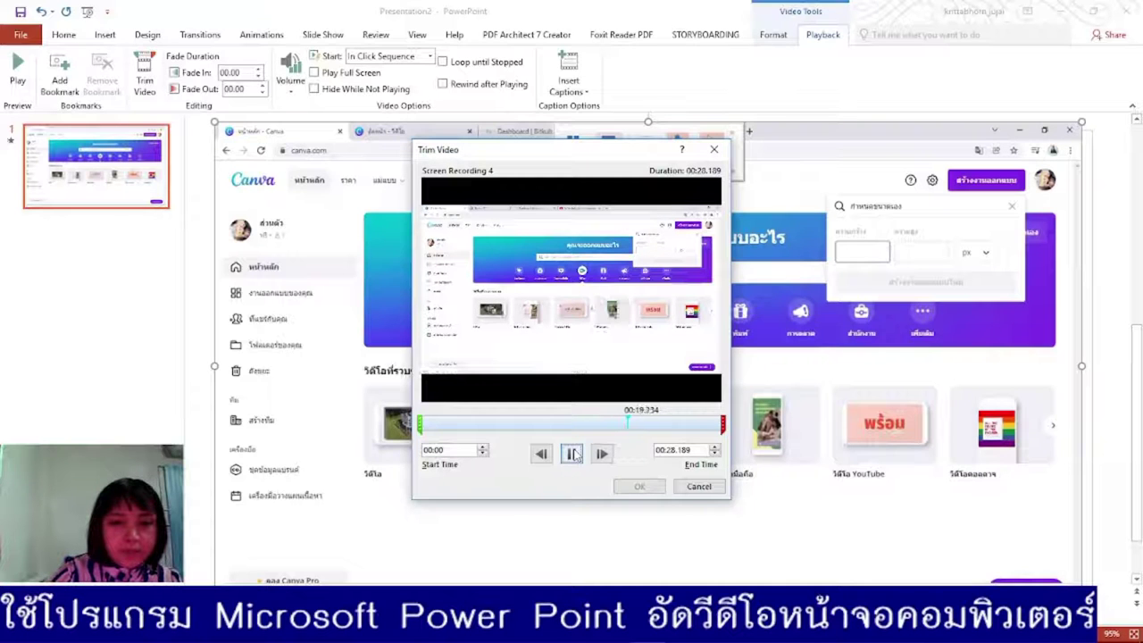
pyautogui.click(572, 454)
pyautogui.moveTo(631, 426); pyautogui.dragTo(603, 427)
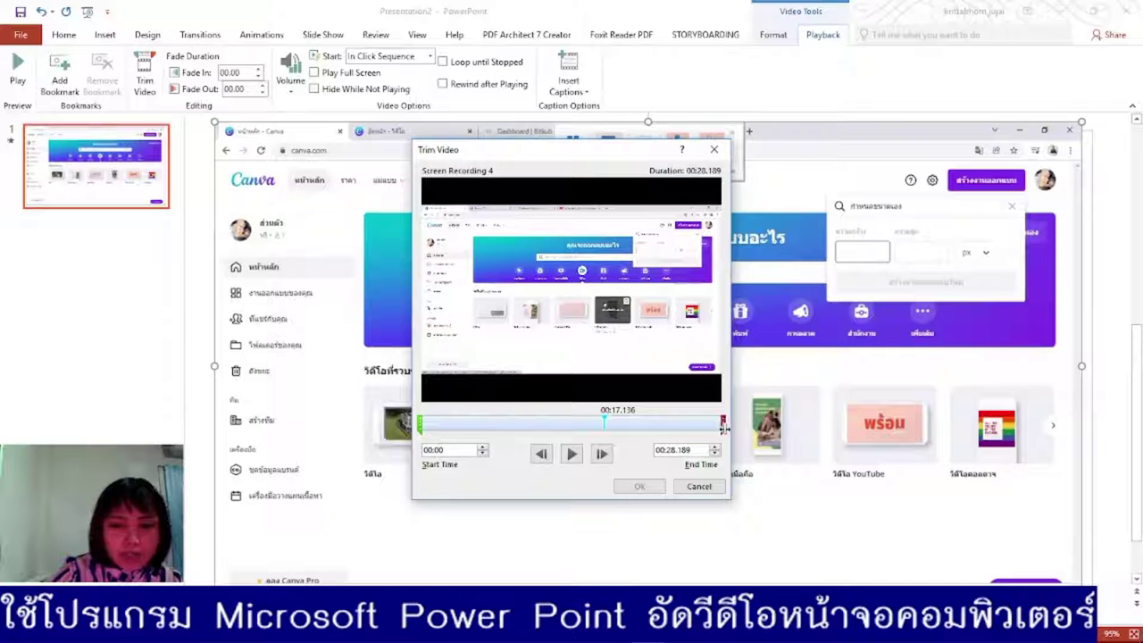
pyautogui.moveTo(724, 427); pyautogui.dragTo(561, 425)
pyautogui.click(571, 455)
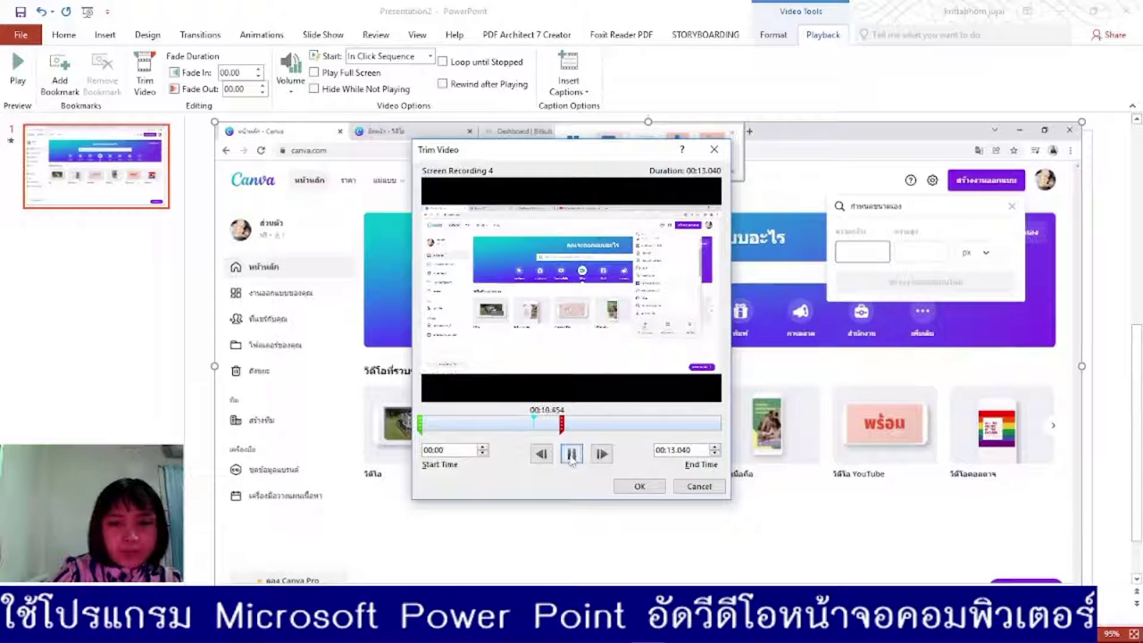
pyautogui.click(571, 454)
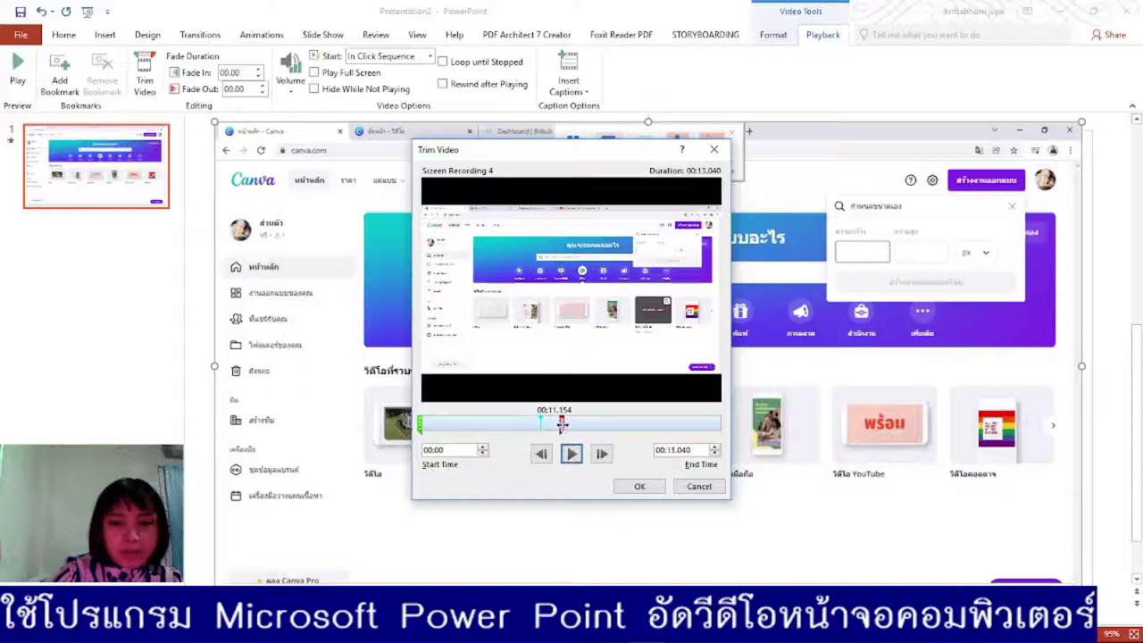
pyautogui.moveTo(561, 423); pyautogui.dragTo(551, 424)
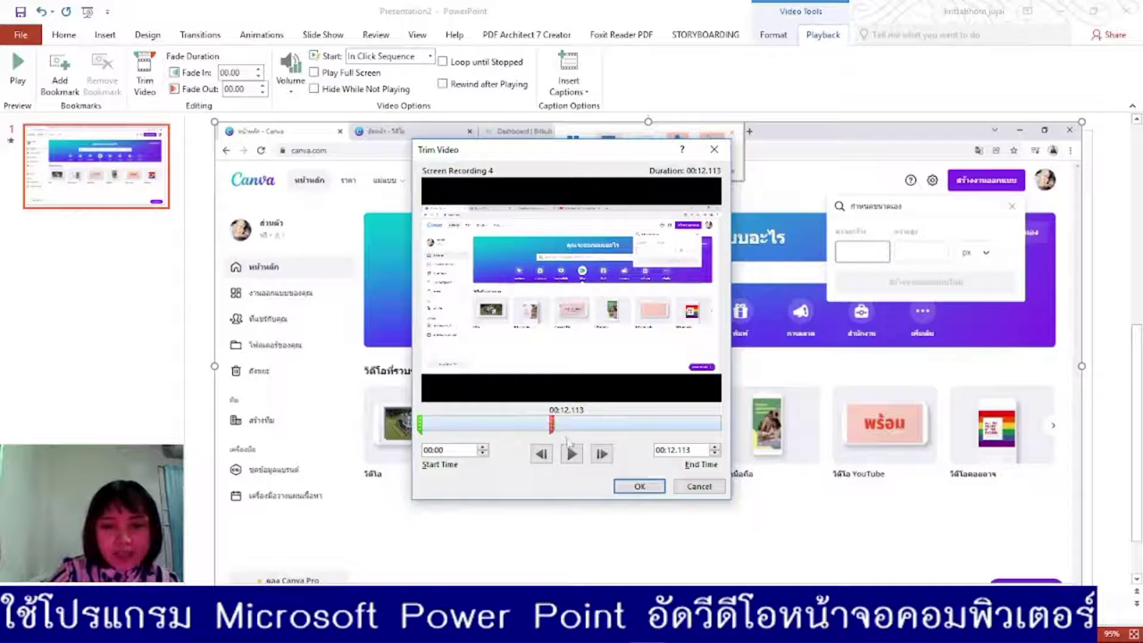
pyautogui.click(645, 489)
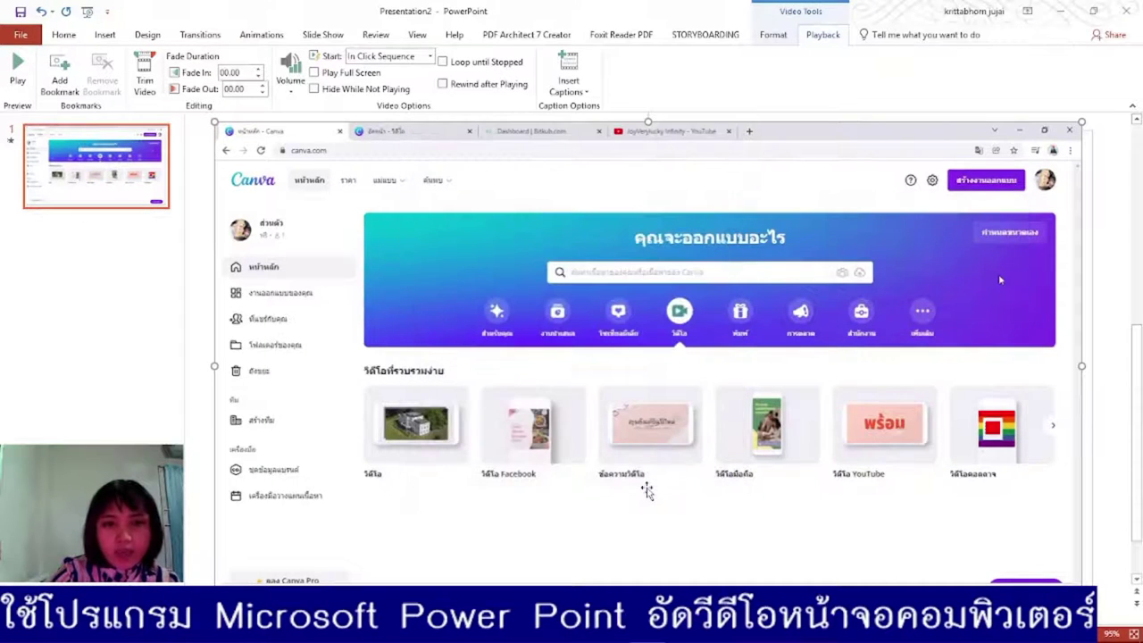
# Step: Nudge the video object a few pixels up and to the right on the slide
pyautogui.moveTo(961, 268); pyautogui.dragTo(955, 282)
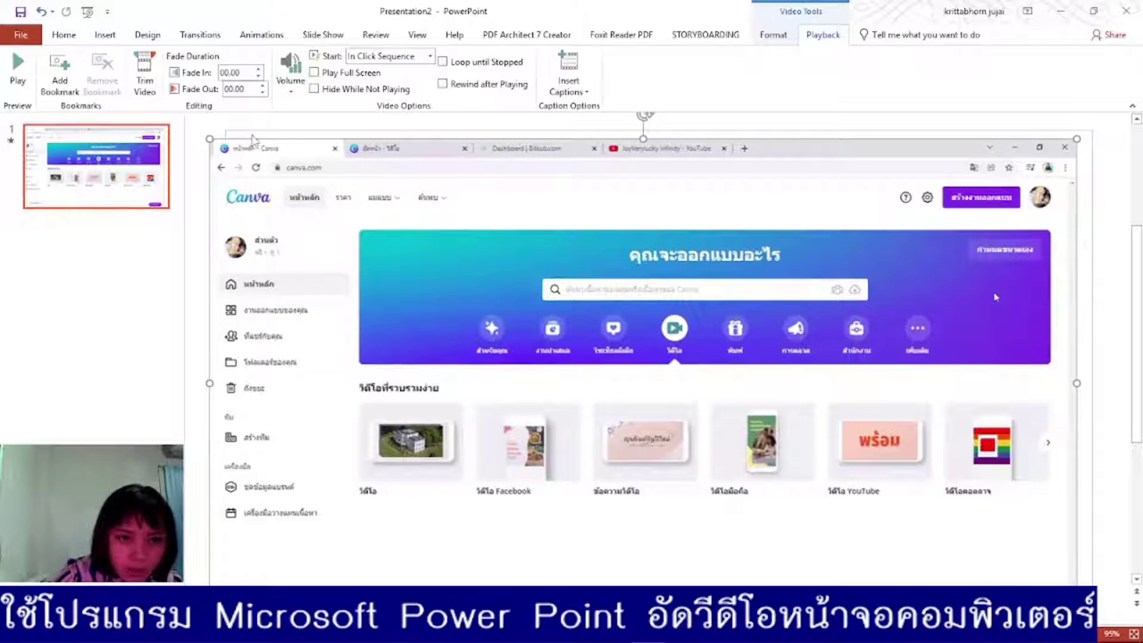
pyautogui.moveTo(253, 140); pyautogui.dragTo(266, 141)
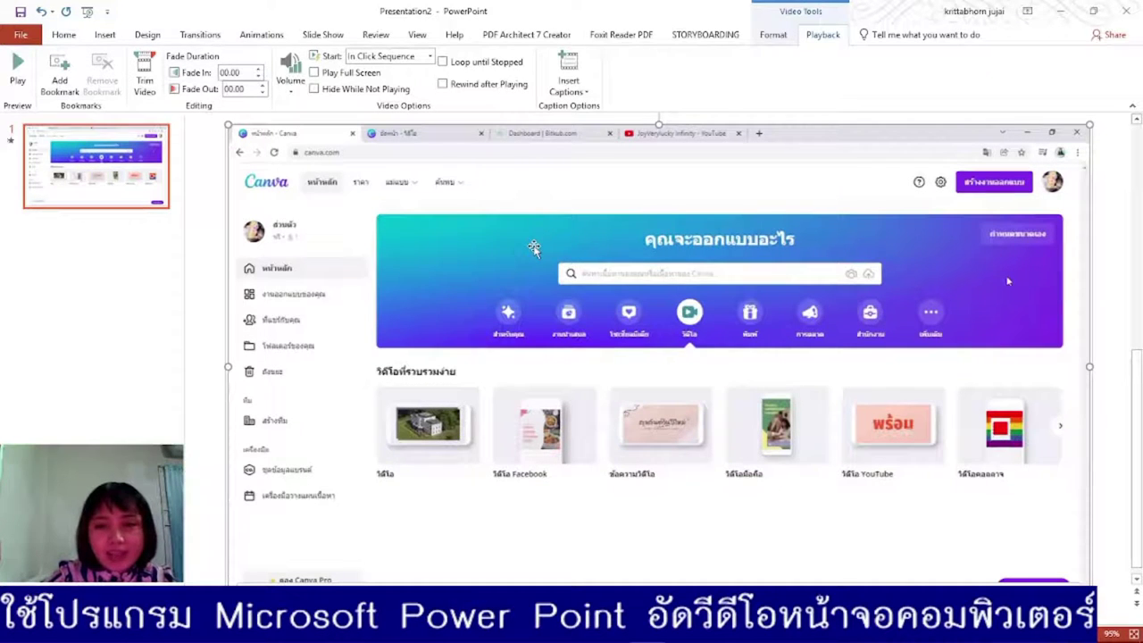
# Step: Save the slide's video to the Desktop as a Media File named Media3
pyautogui.rightClick(535, 250)
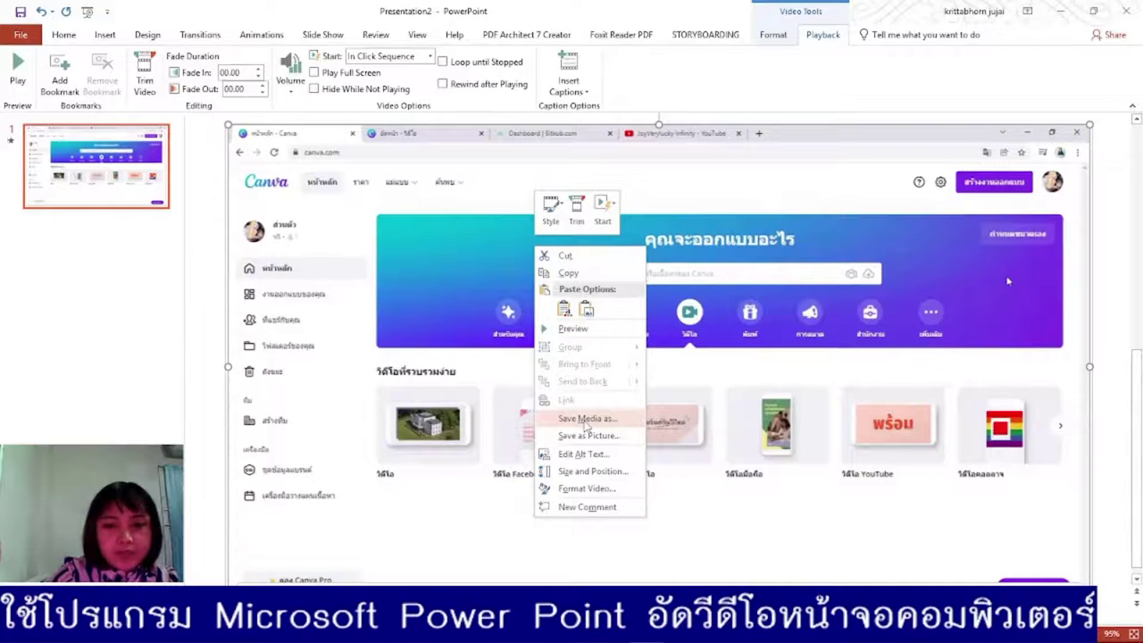
pyautogui.click(586, 419)
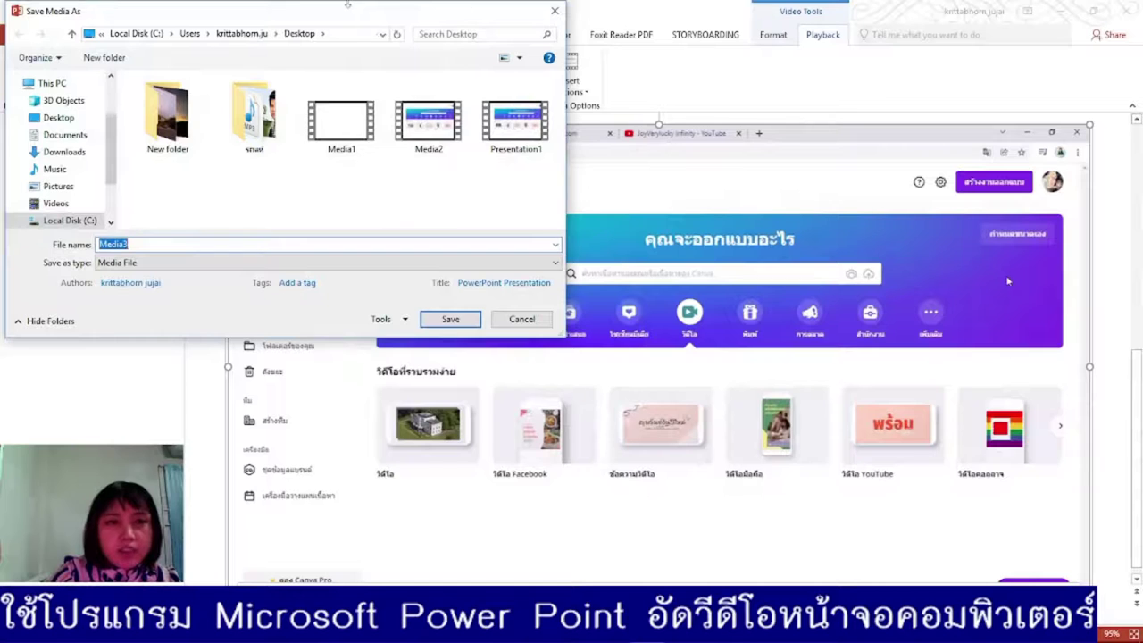
pyautogui.moveTo(343, 13); pyautogui.dragTo(480, 83)
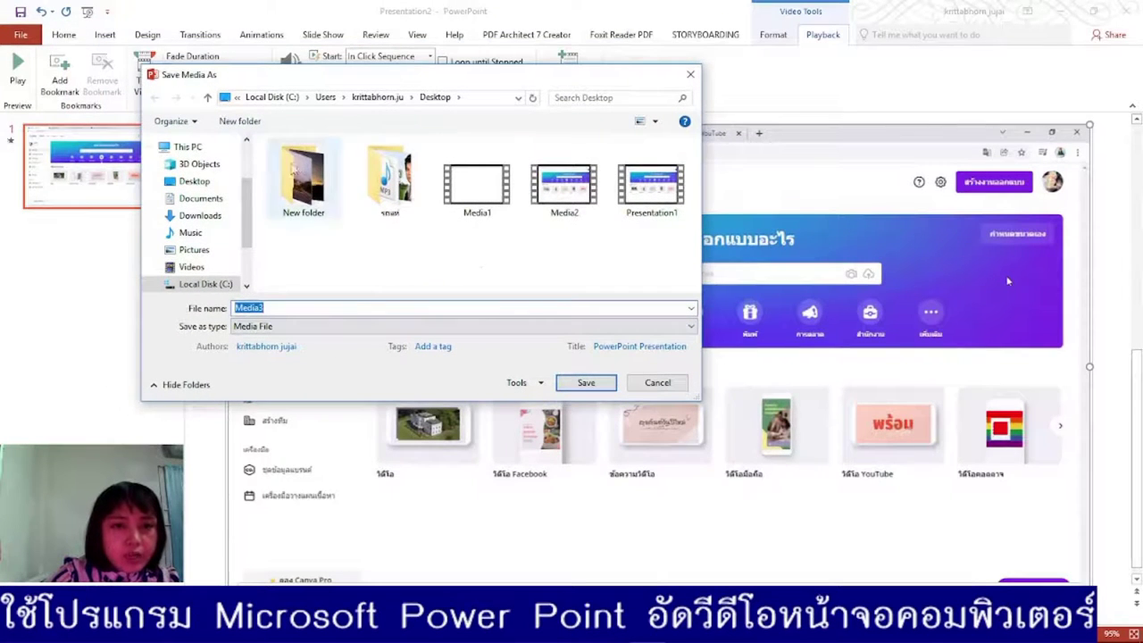
pyautogui.click(194, 181)
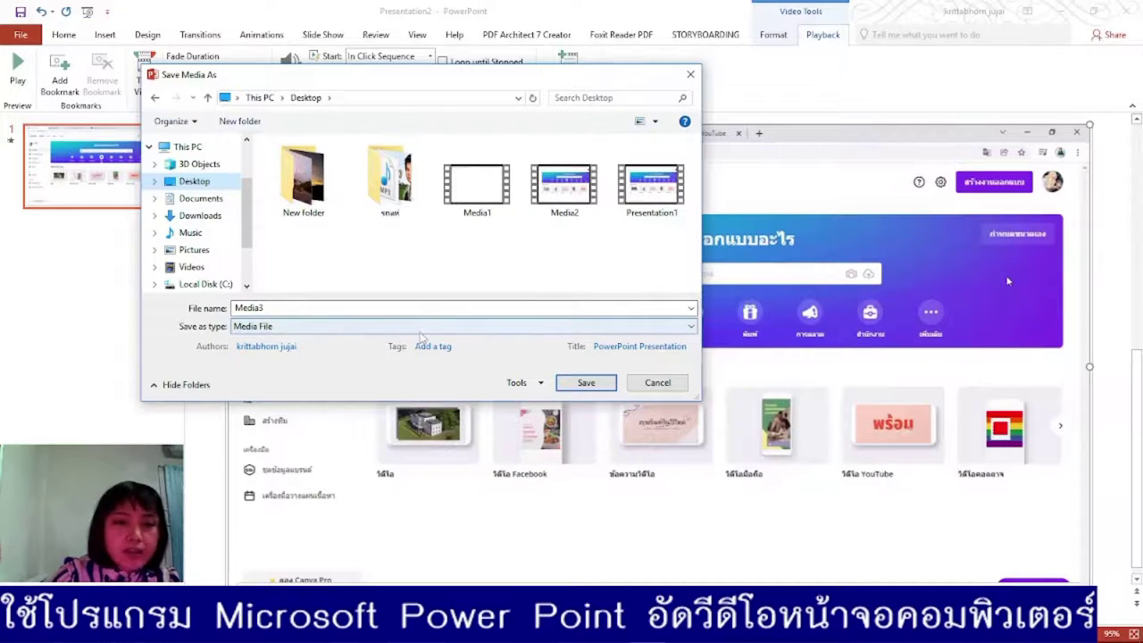
pyautogui.click(428, 327)
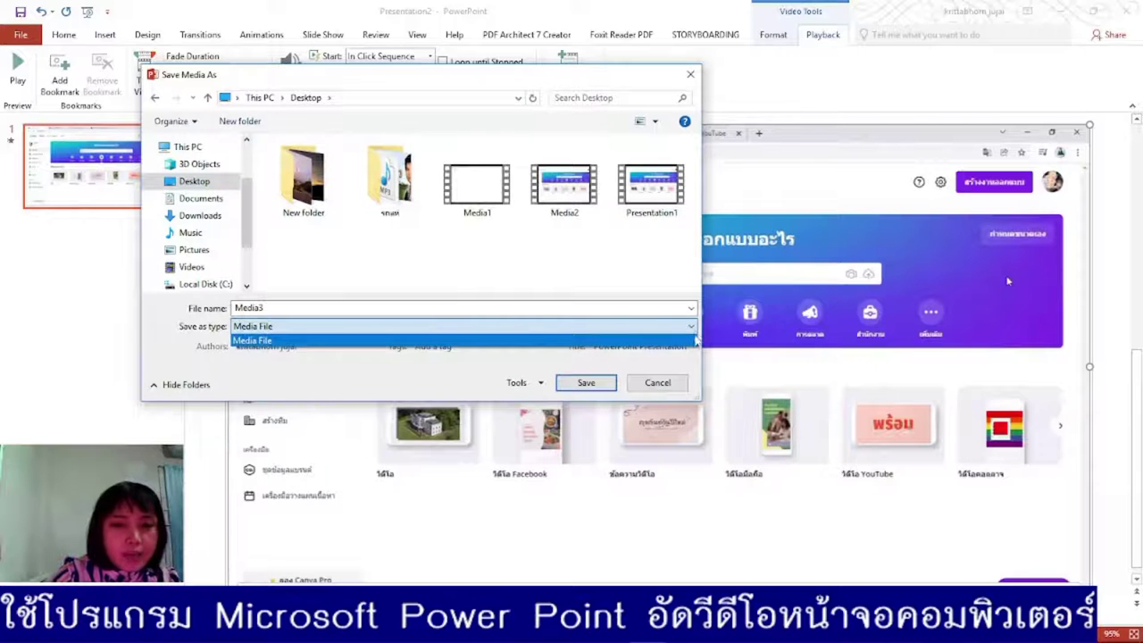
pyautogui.click(693, 327)
pyautogui.click(693, 328)
pyautogui.click(692, 327)
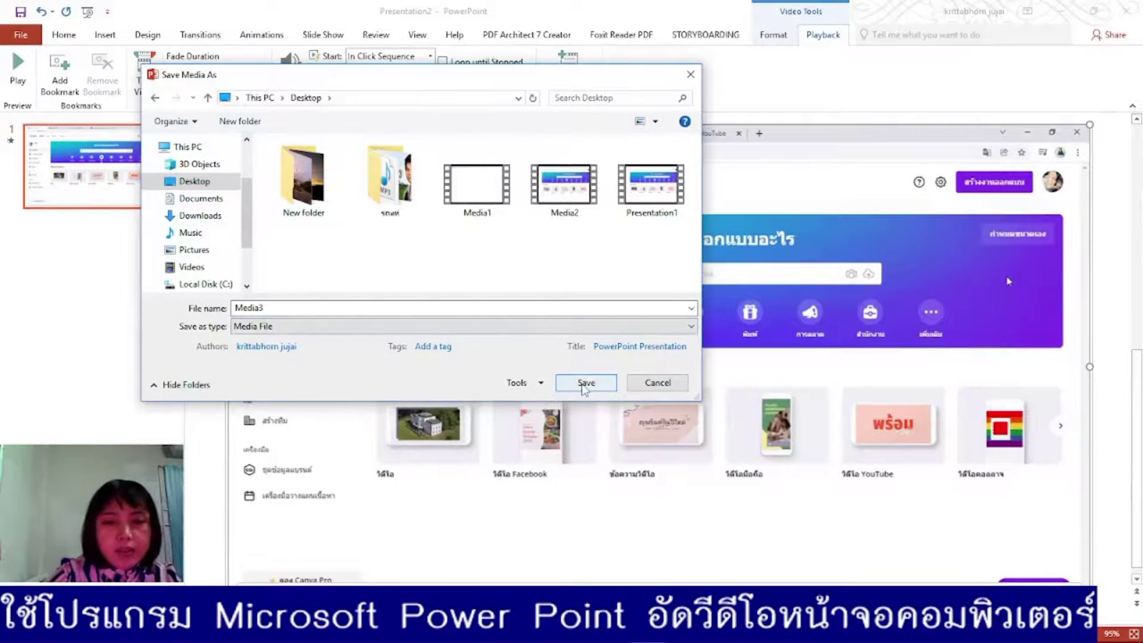
pyautogui.click(587, 383)
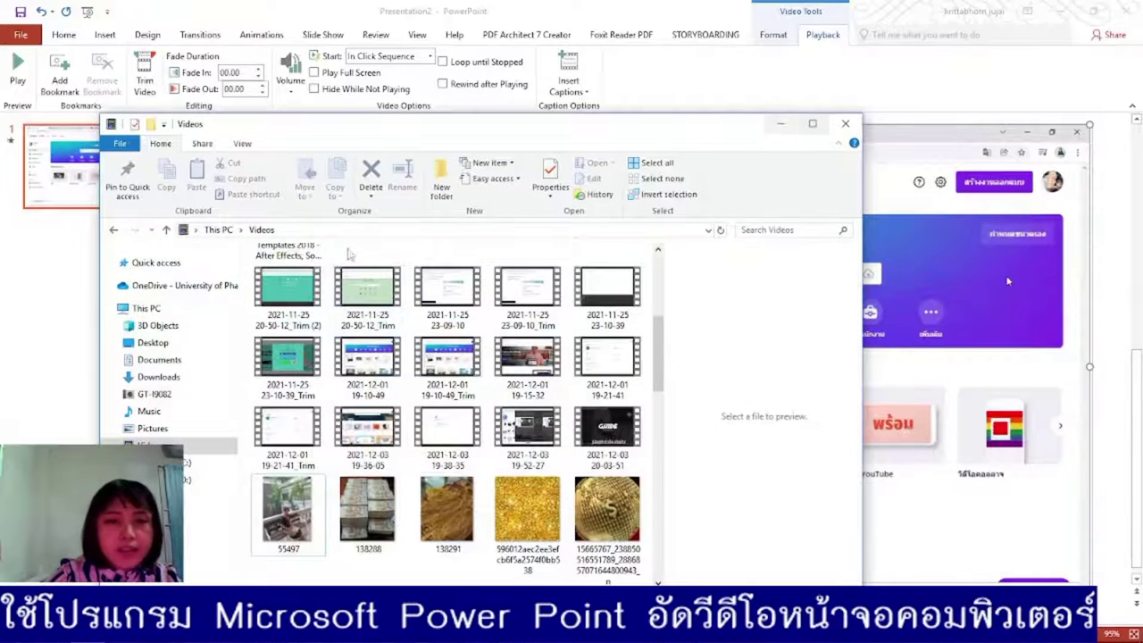
# Step: Show the Desktop folder in a maximized File Explorer window and open Media3
pyautogui.click(146, 308)
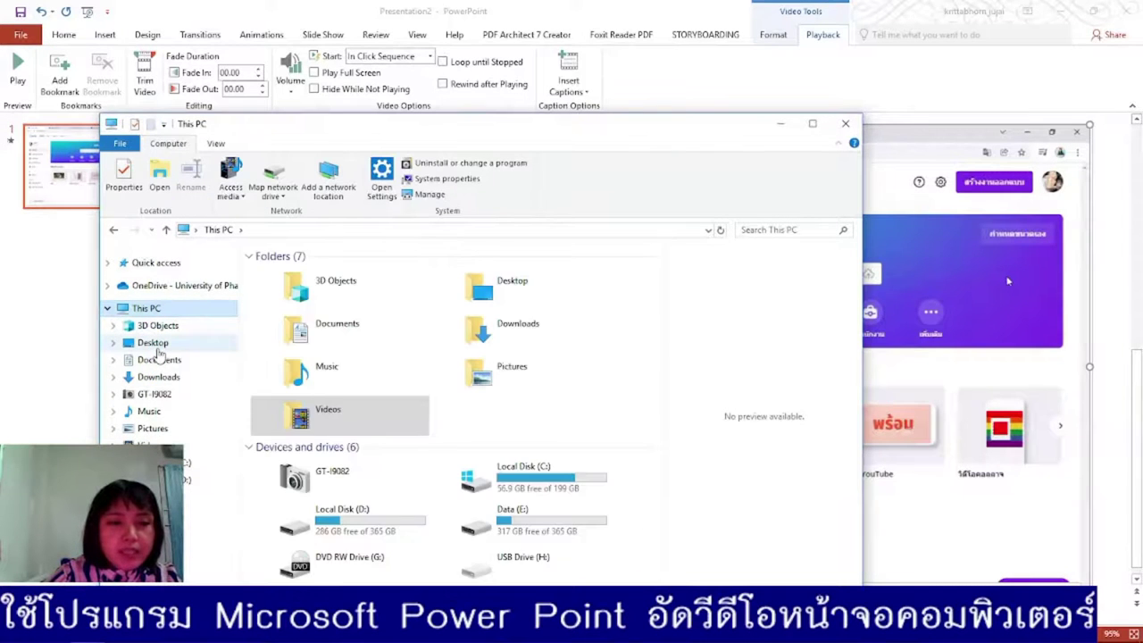
pyautogui.click(154, 345)
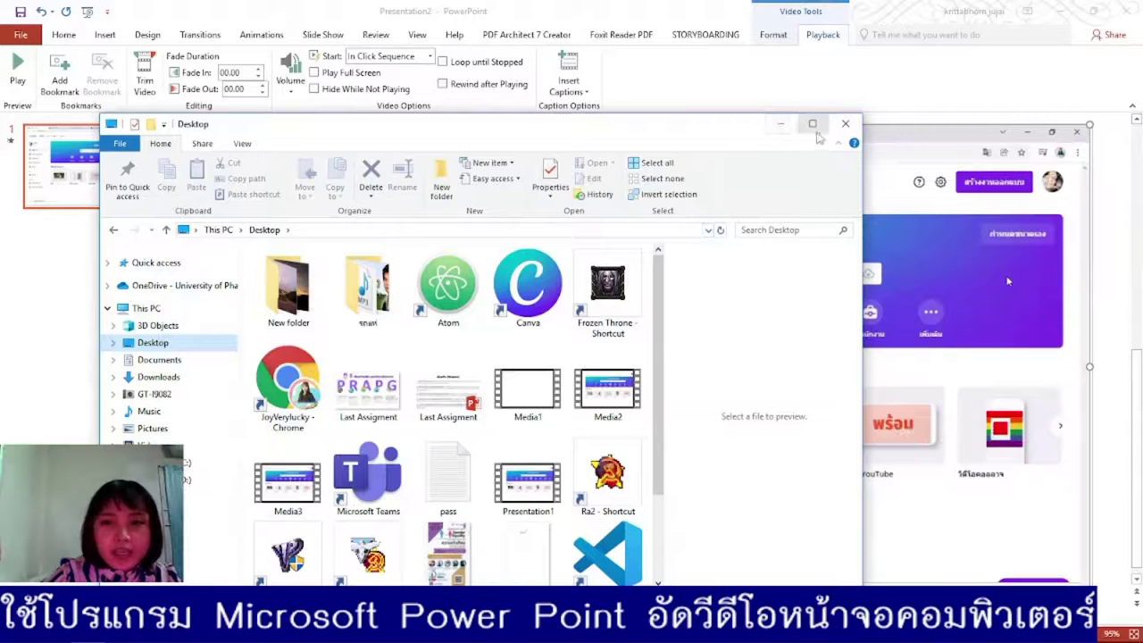
pyautogui.click(813, 124)
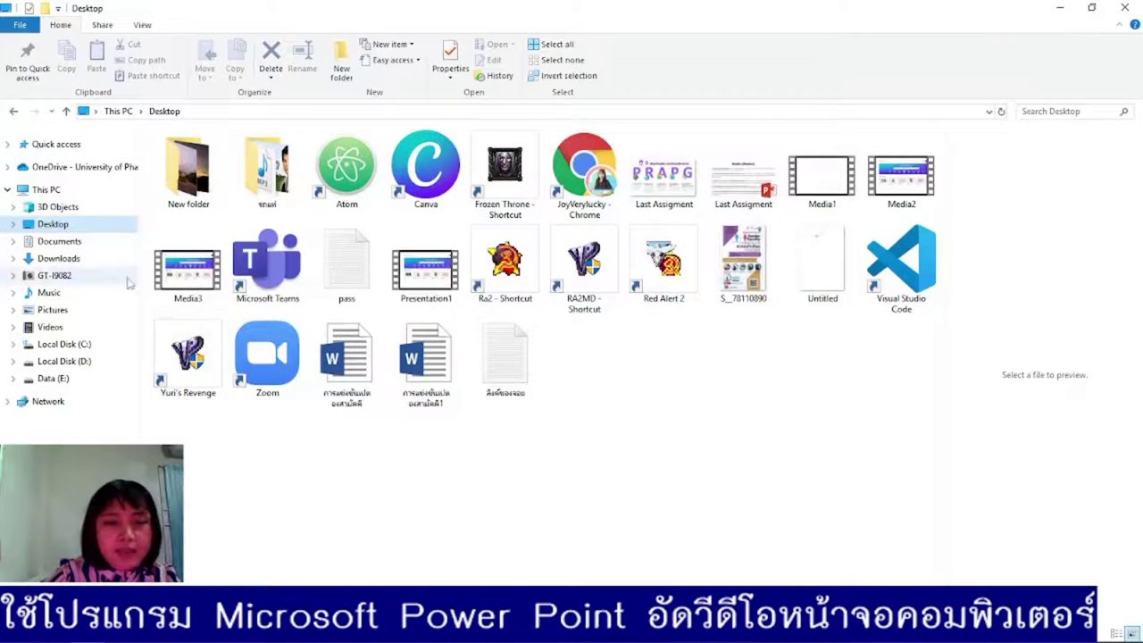
pyautogui.click(200, 274)
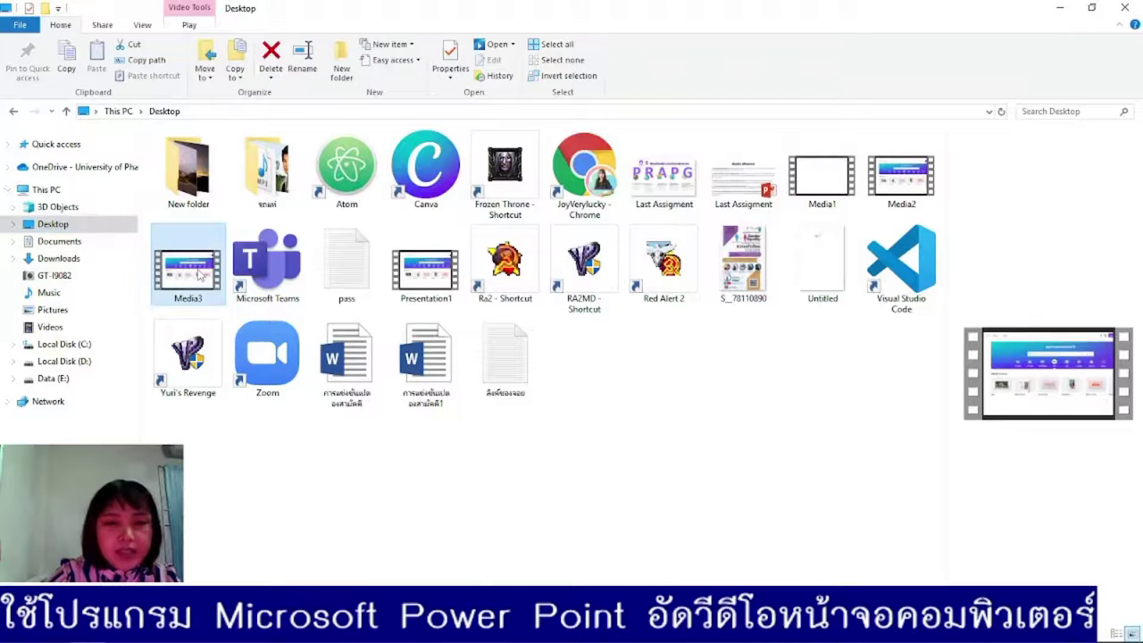
pyautogui.doubleClick(191, 278)
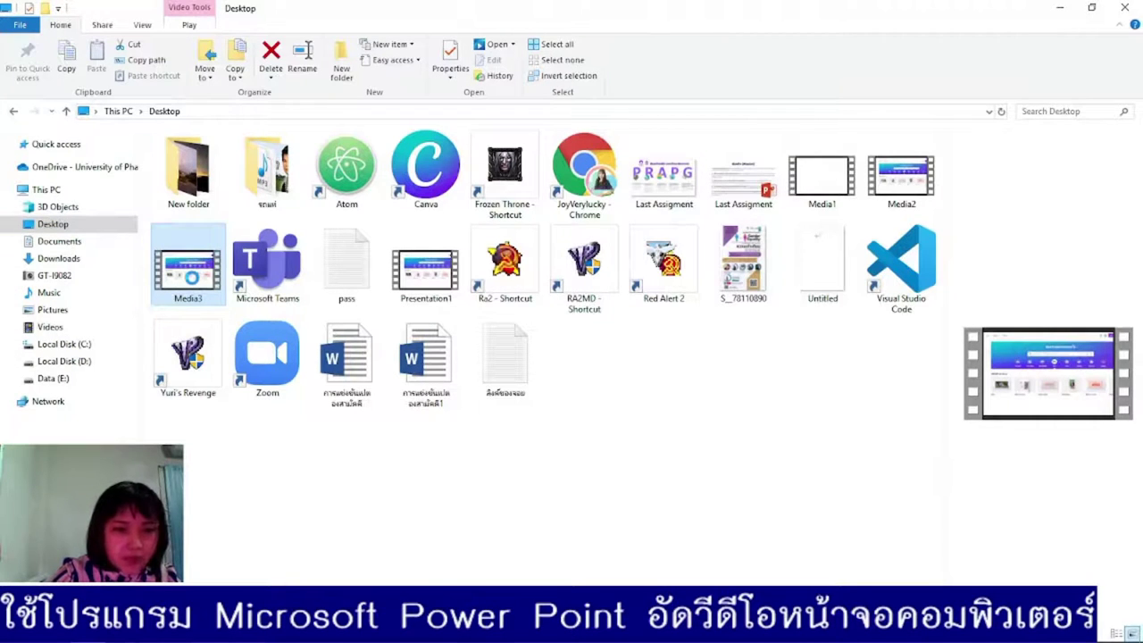
pyautogui.rightClick(193, 281)
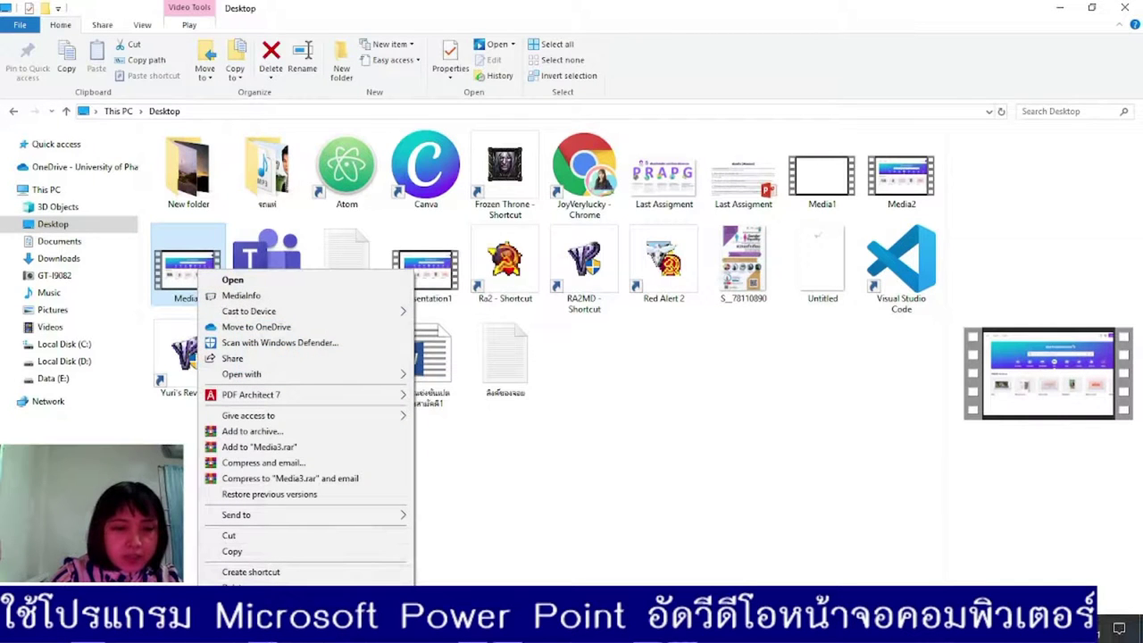
pyautogui.click(255, 625)
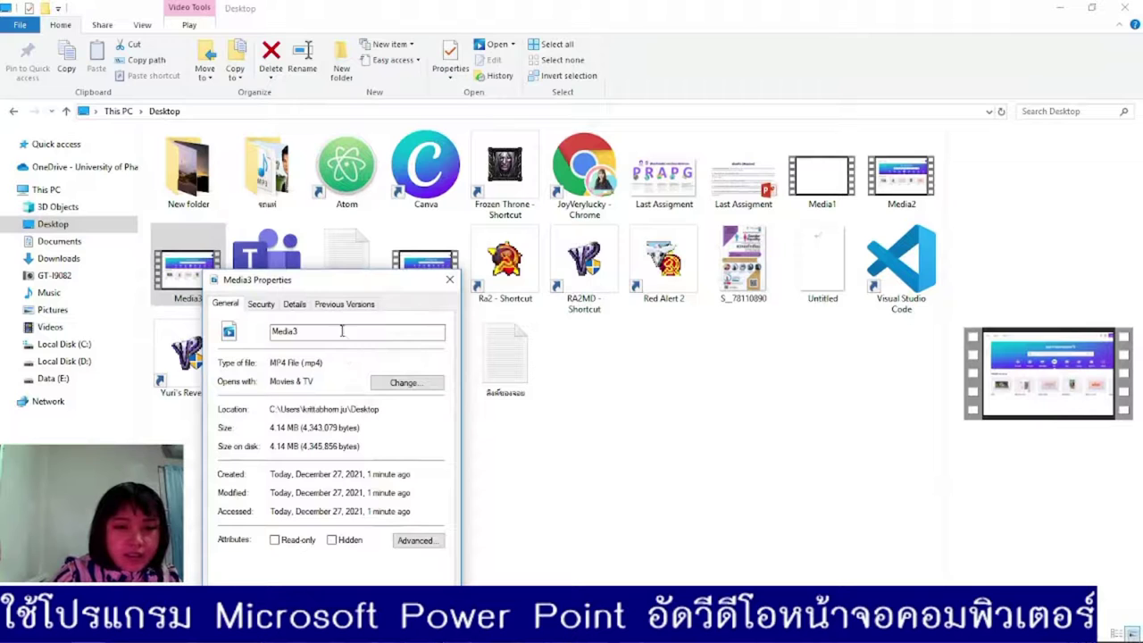
pyautogui.moveTo(327, 281); pyautogui.dragTo(358, 206)
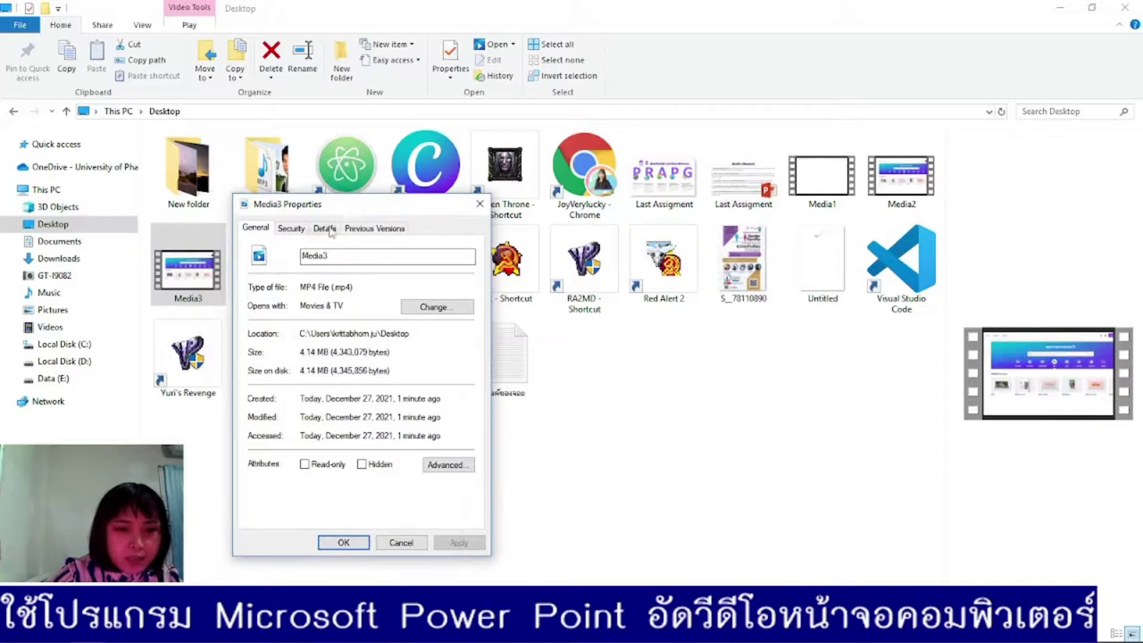
pyautogui.click(326, 229)
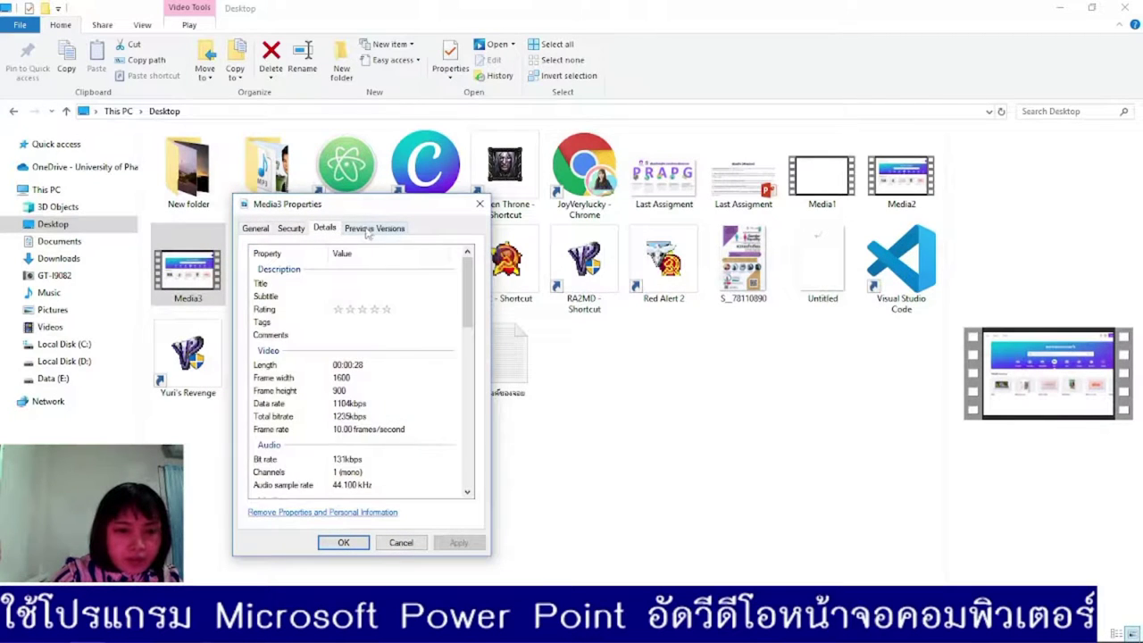
pyautogui.scroll(-2, 365, 327)
pyautogui.scroll(-2, 365, 329)
pyautogui.scroll(-2, 403, 416)
pyautogui.scroll(-2, 406, 419)
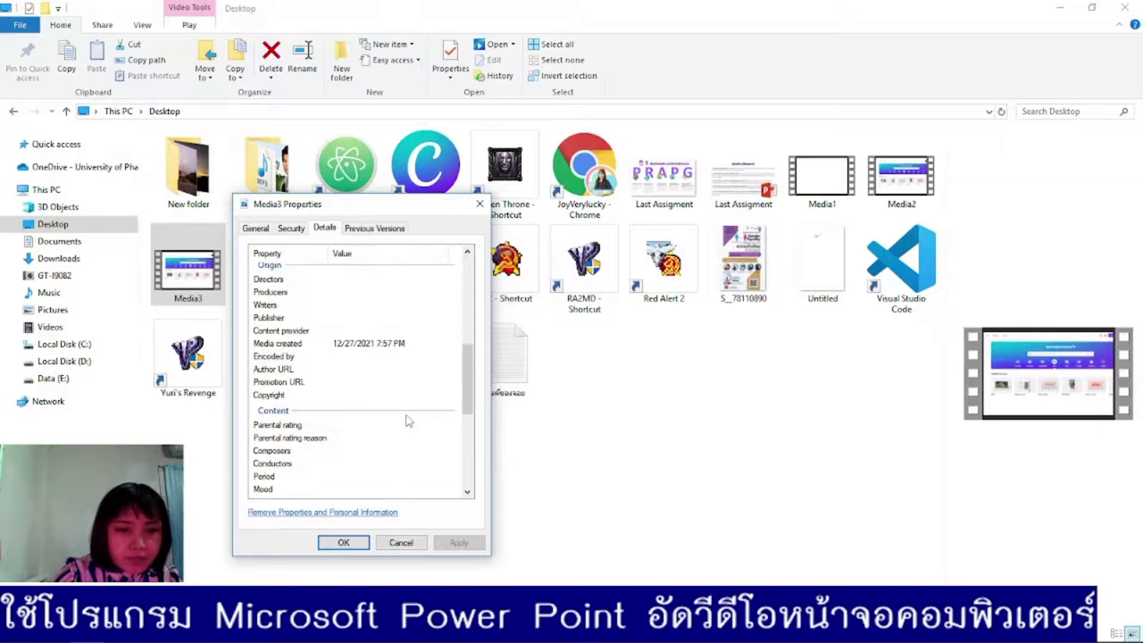
pyautogui.scroll(-4, 408, 427)
pyautogui.scroll(-1, 410, 435)
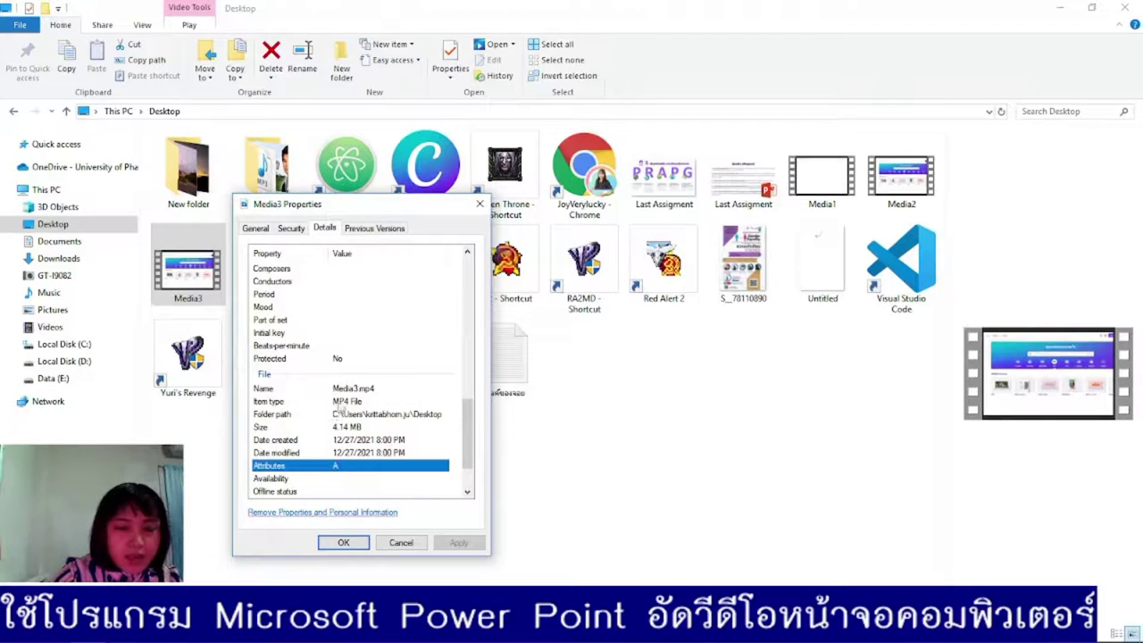
pyautogui.click(357, 401)
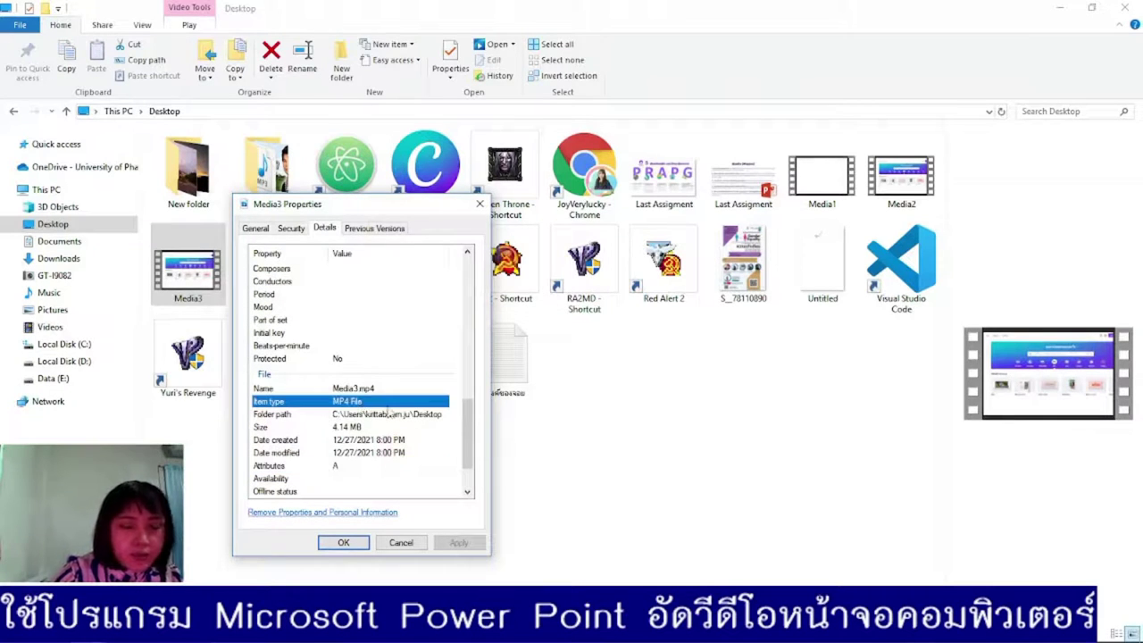
pyautogui.scroll(3, 416, 349)
pyautogui.scroll(2, 411, 382)
pyautogui.scroll(3, 411, 382)
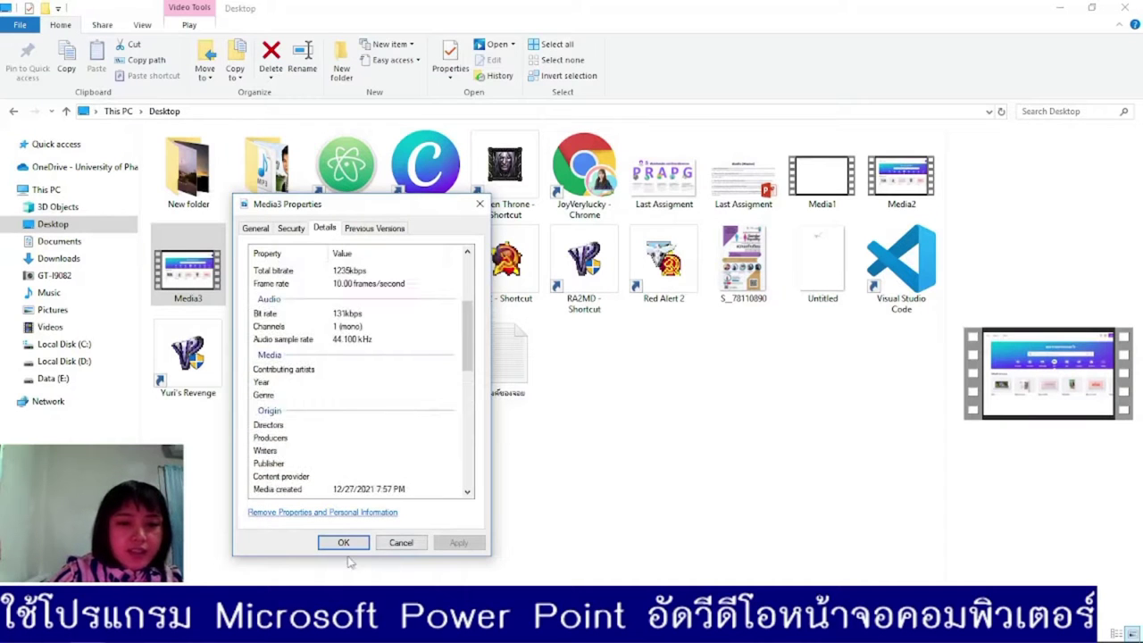
pyautogui.click(344, 543)
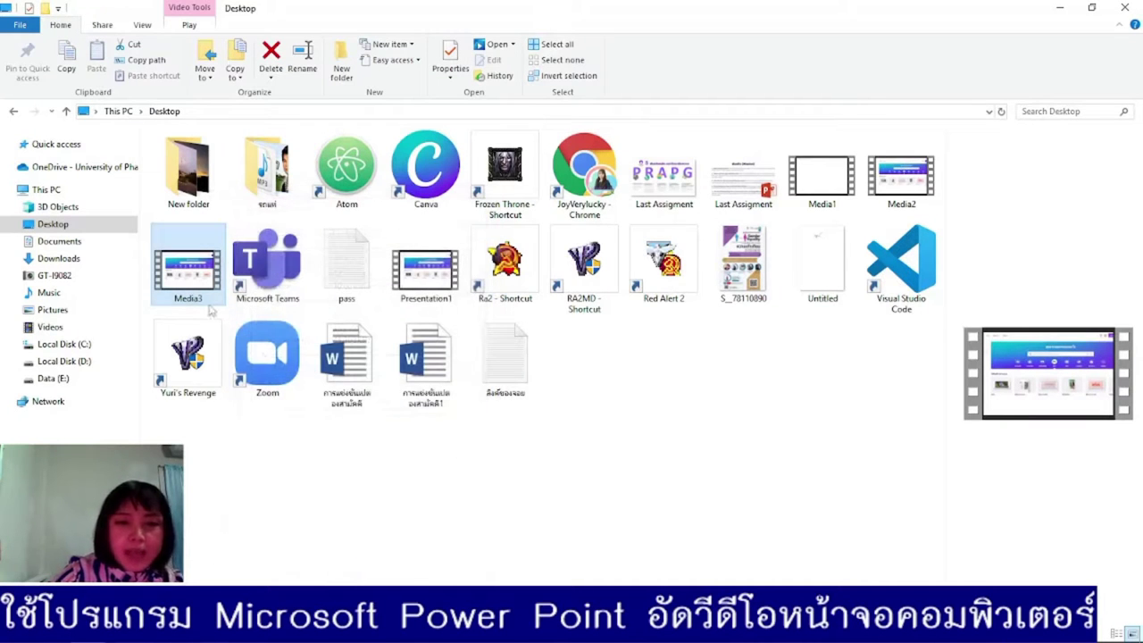
pyautogui.moveTo(187, 273)
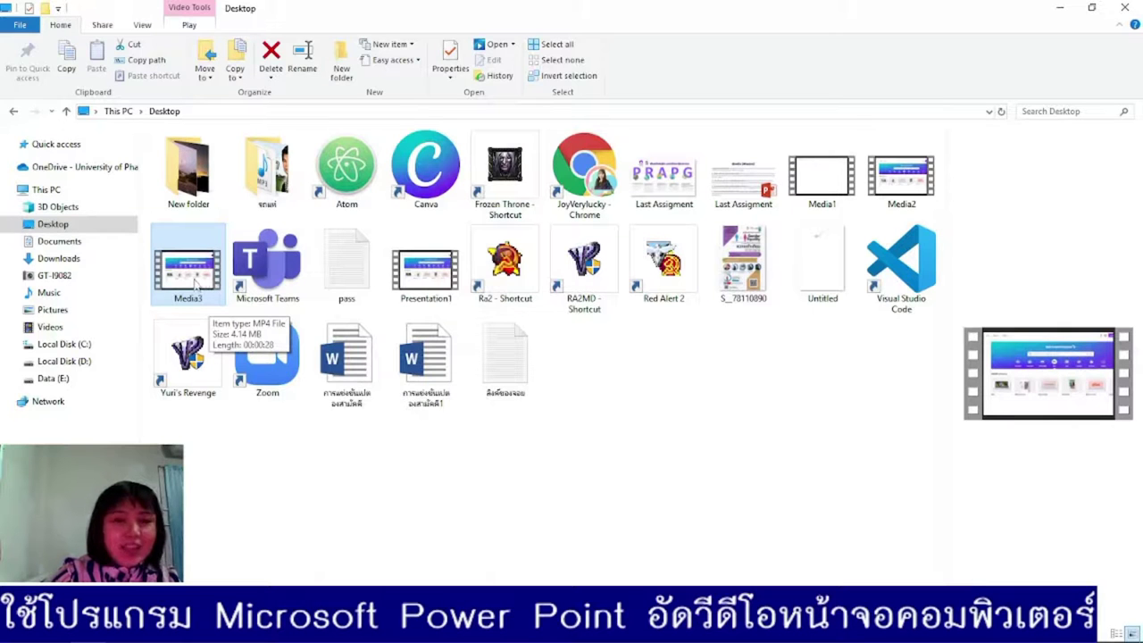
# Step: Open Media3 from the Desktop so it plays in Movies & TV
pyautogui.doubleClick(194, 275)
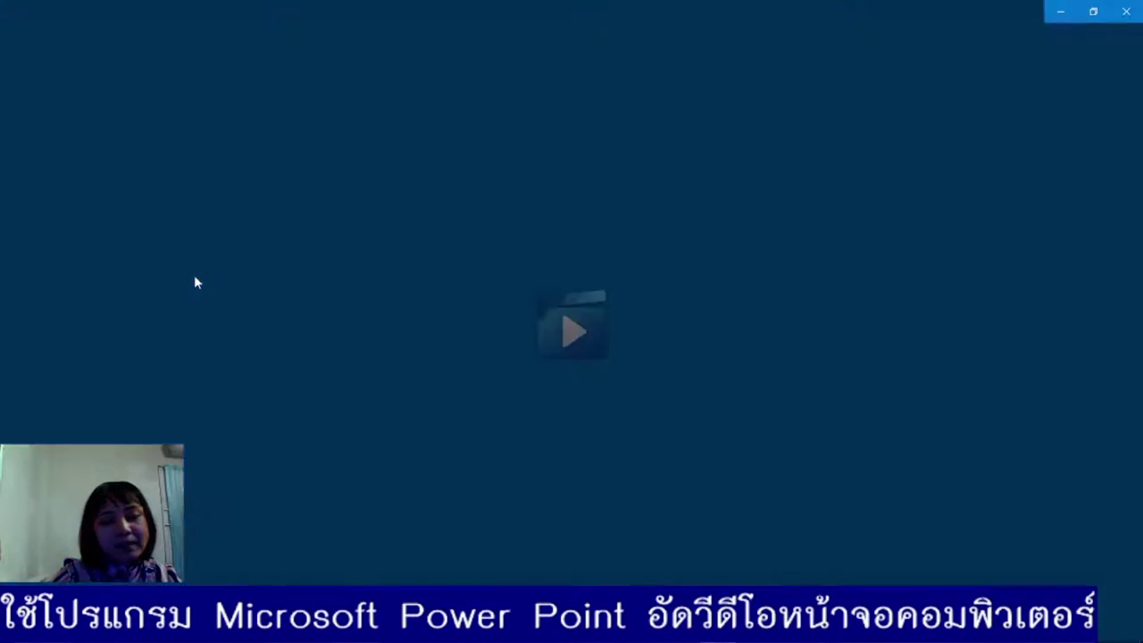